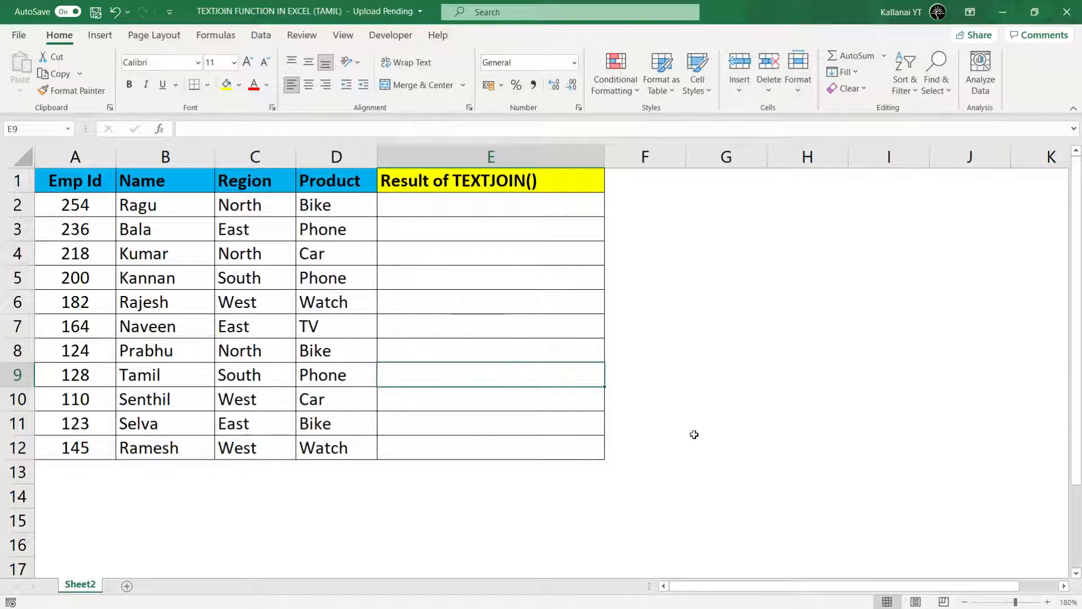
{"action": "left_click", "coordinate": [667, 473]}
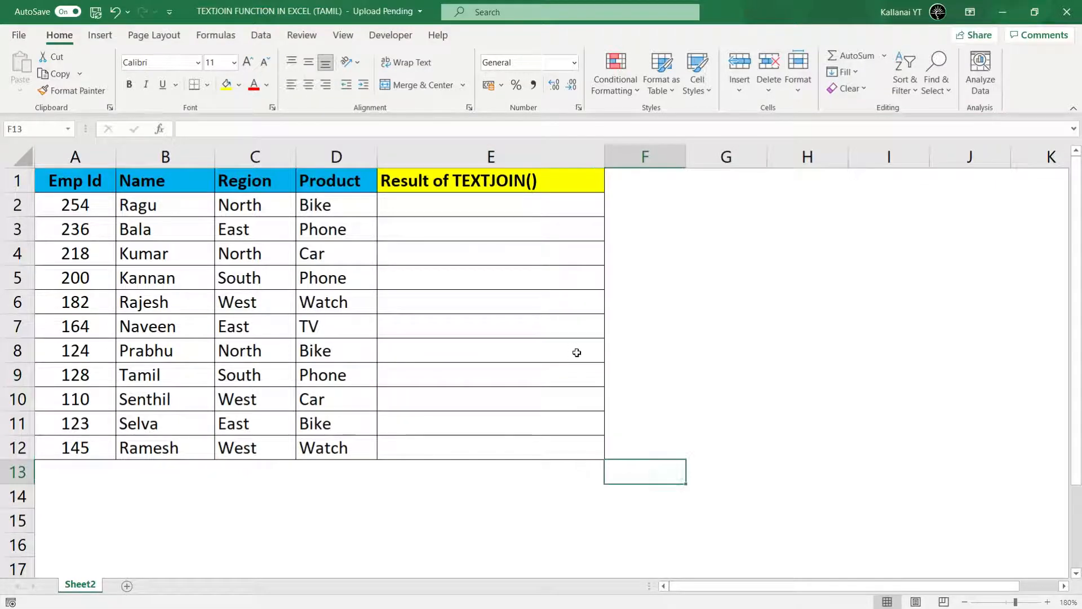
{"action": "left_click", "coordinate": [578, 353]}
{"action": "left_click", "coordinate": [564, 208]}
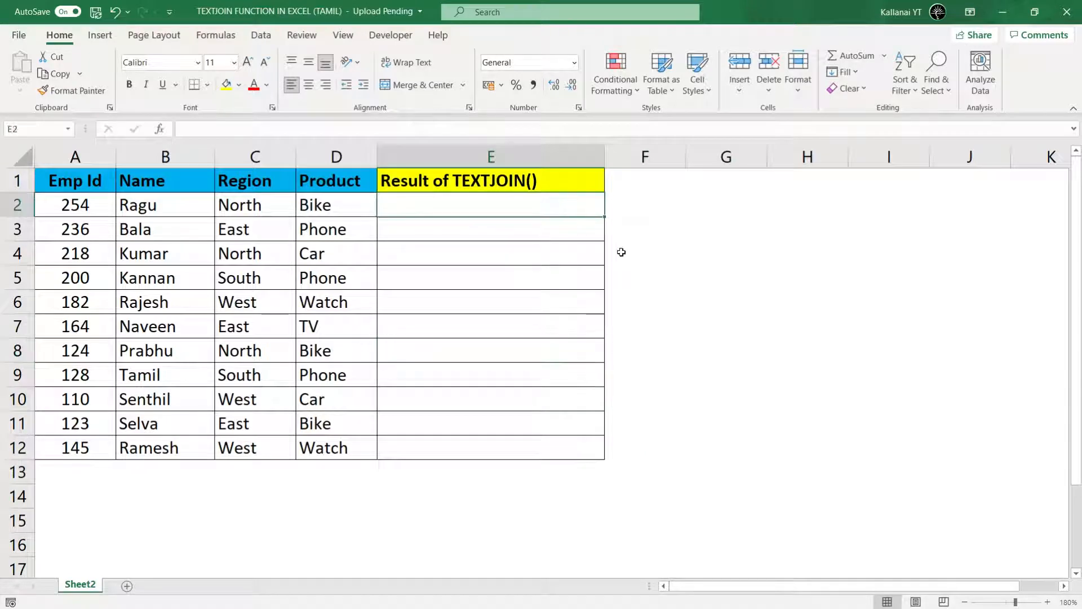
{"action": "left_click", "coordinate": [587, 251]}
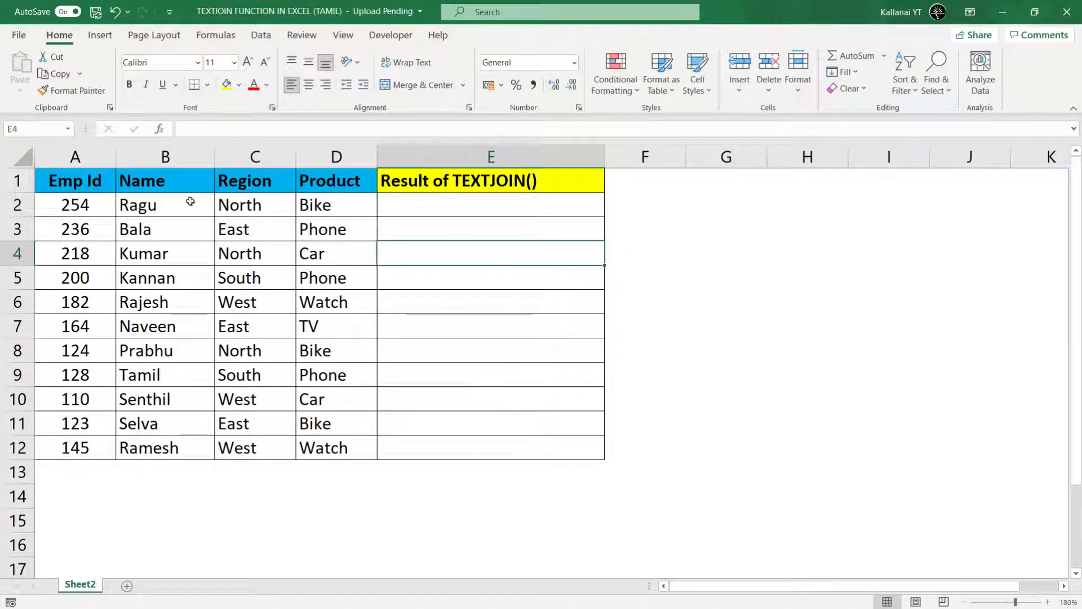
{"action": "left_click_drag", "start_coordinate": [58, 206], "coordinate": [336, 205]}
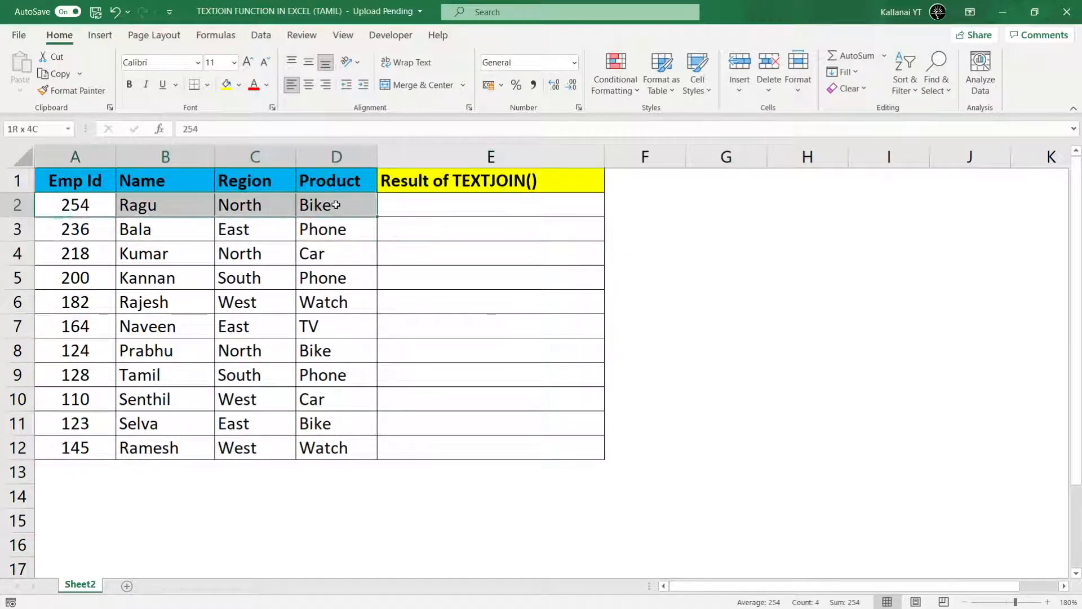
{"action": "left_click", "coordinate": [434, 229]}
{"action": "left_click", "coordinate": [442, 204]}
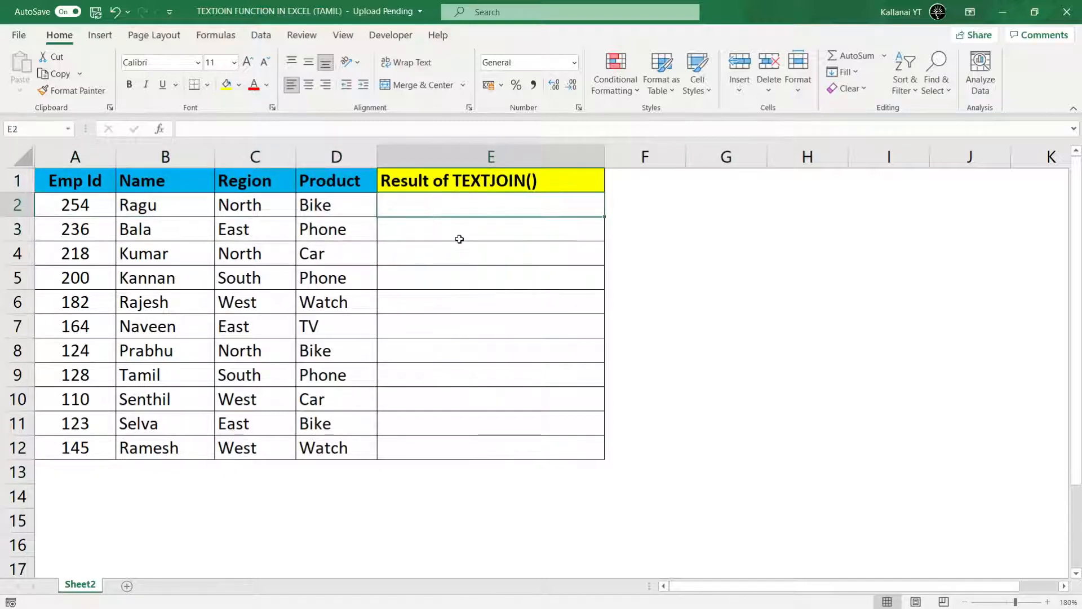
{"action": "left_click", "coordinate": [457, 234]}
- Start a TEXTJOIN formula in E2 with ", " as the delimiter and TRUE to ignore empty cells
{"action": "left_click", "coordinate": [447, 207]}
{"action": "type", "text": "=text"}
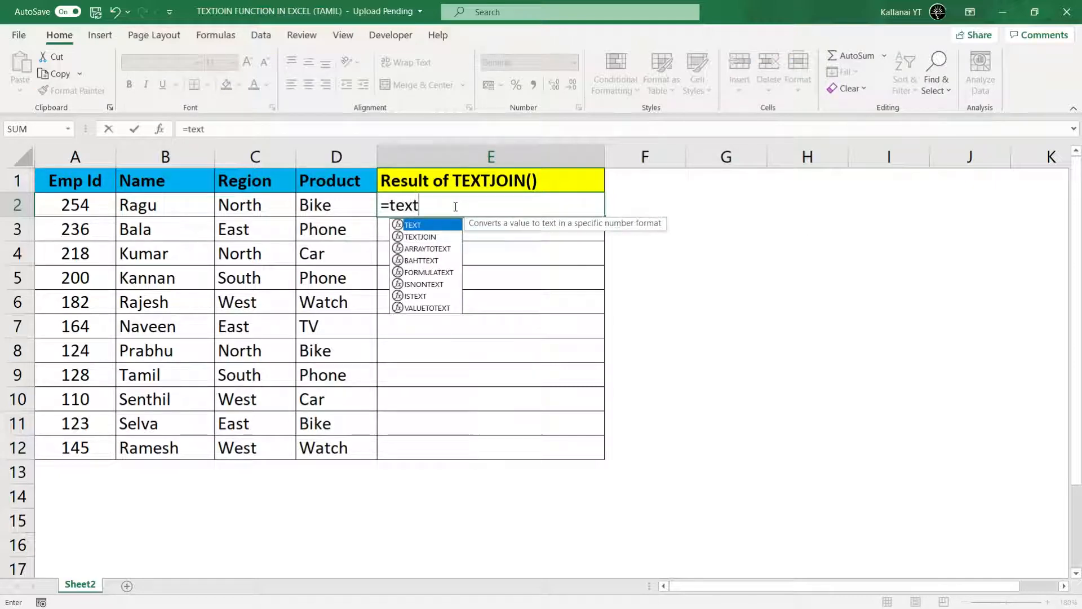
{"action": "key", "text": "Down"}
{"action": "key", "text": "Tab"}
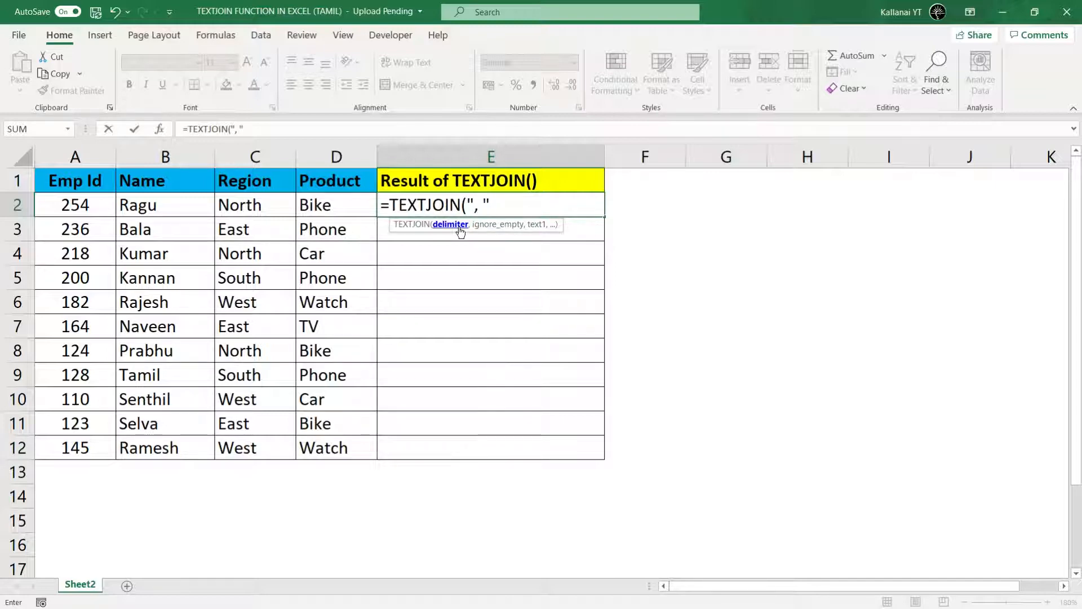
{"action": "type", "text": ","}
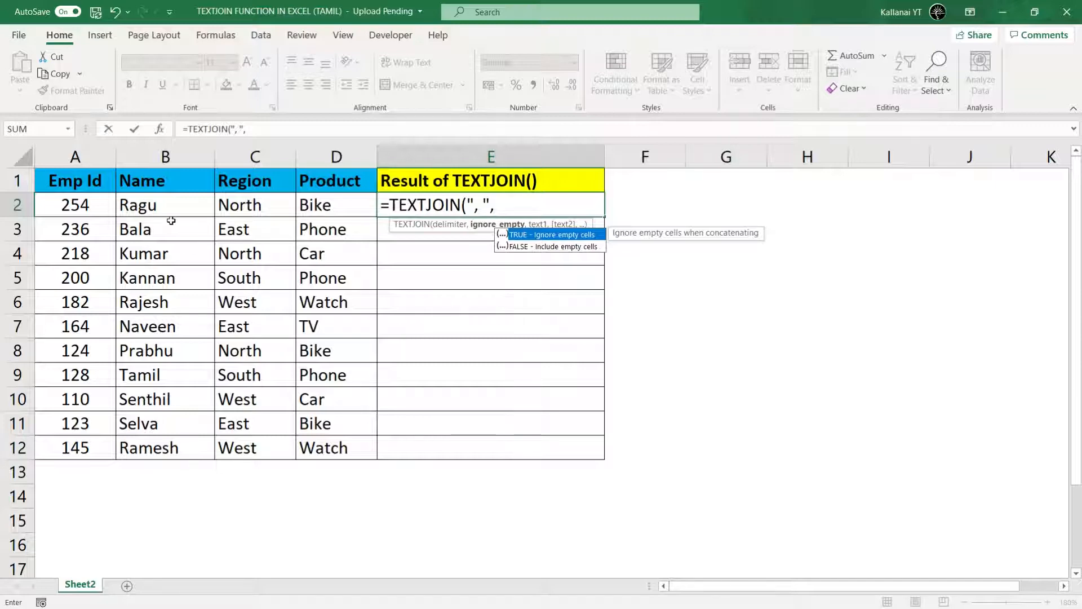
{"action": "key", "text": "Tab"}
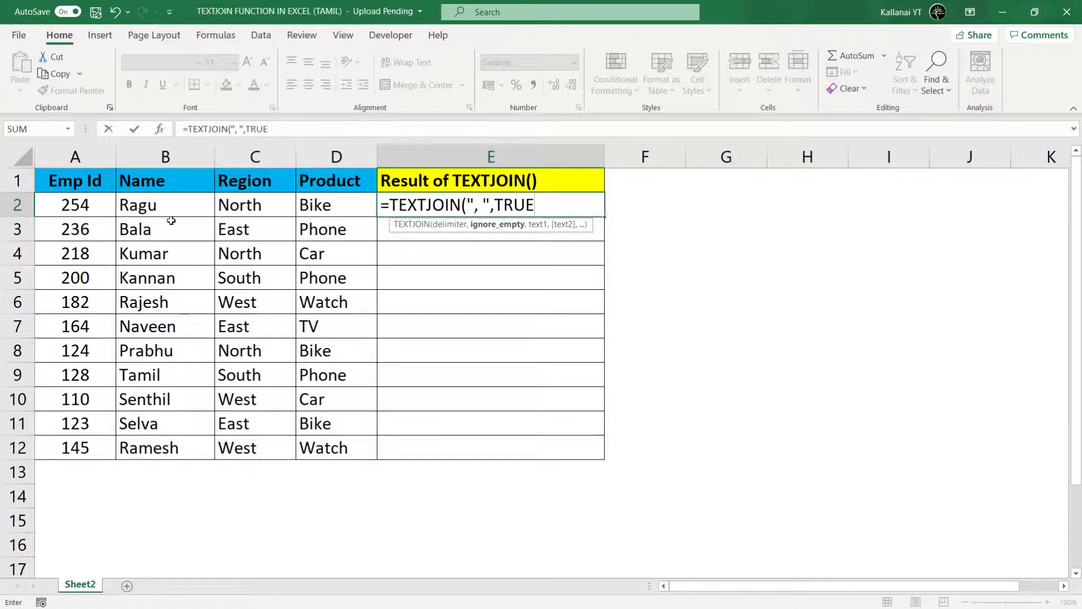
{"action": "type", "text": ","}
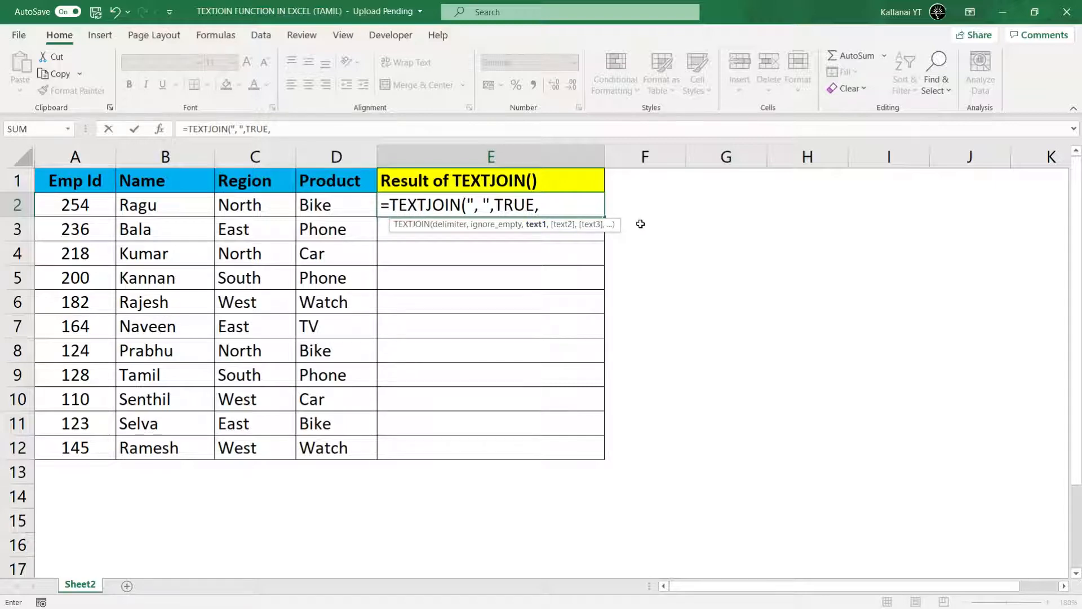
- Complete the E2 formula with the range A2:D2 and fill it down the result column through E12
{"action": "left_click", "coordinate": [63, 206]}
{"action": "left_click_drag", "start_coordinate": [130, 210], "coordinate": [327, 215]}
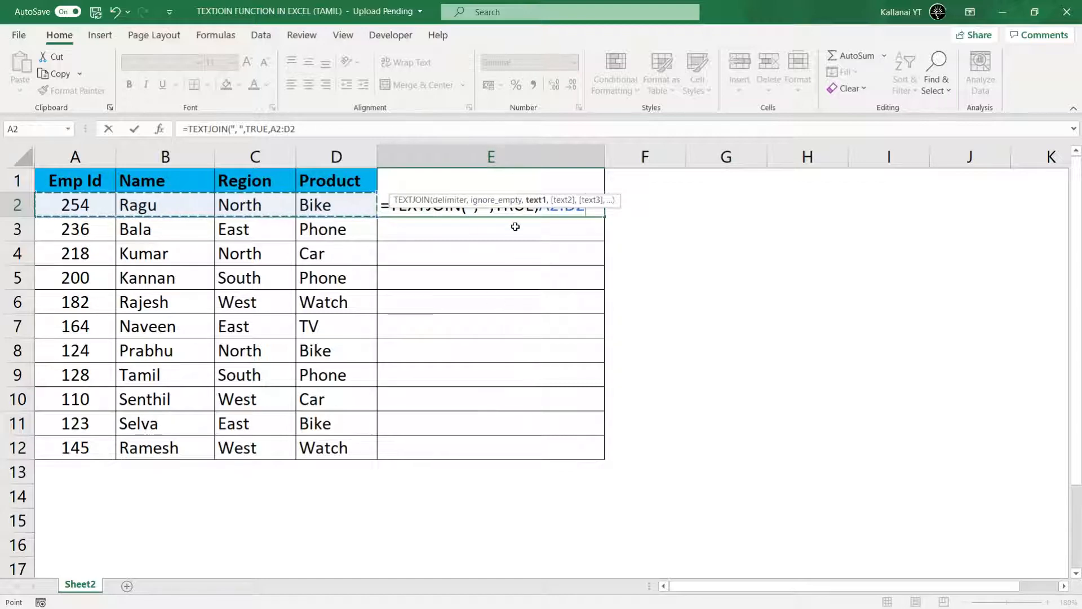
{"action": "type", "text": ")"}
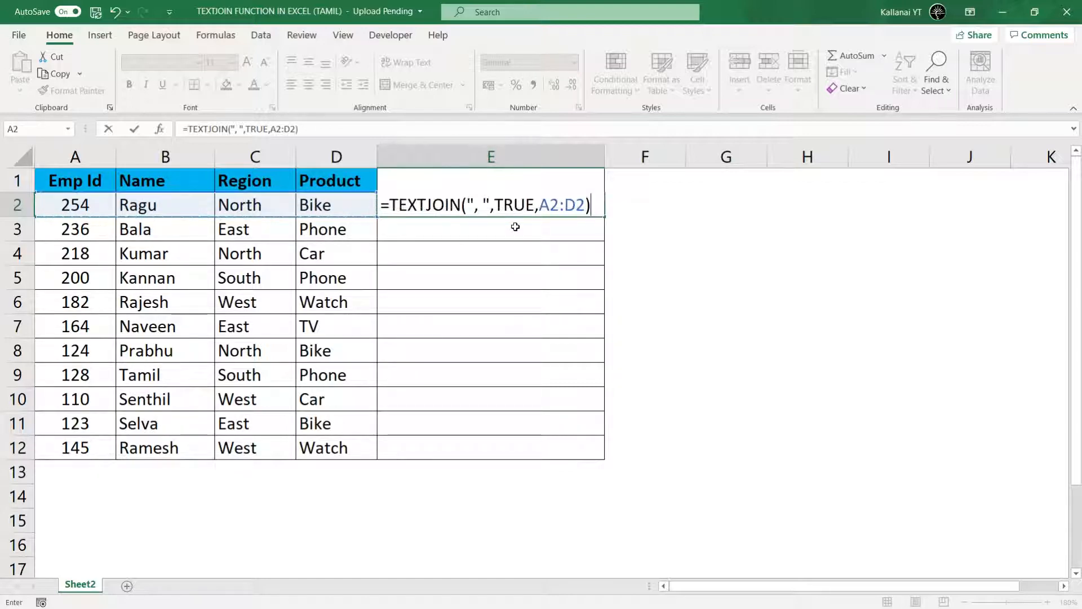
{"action": "key", "text": "Return"}
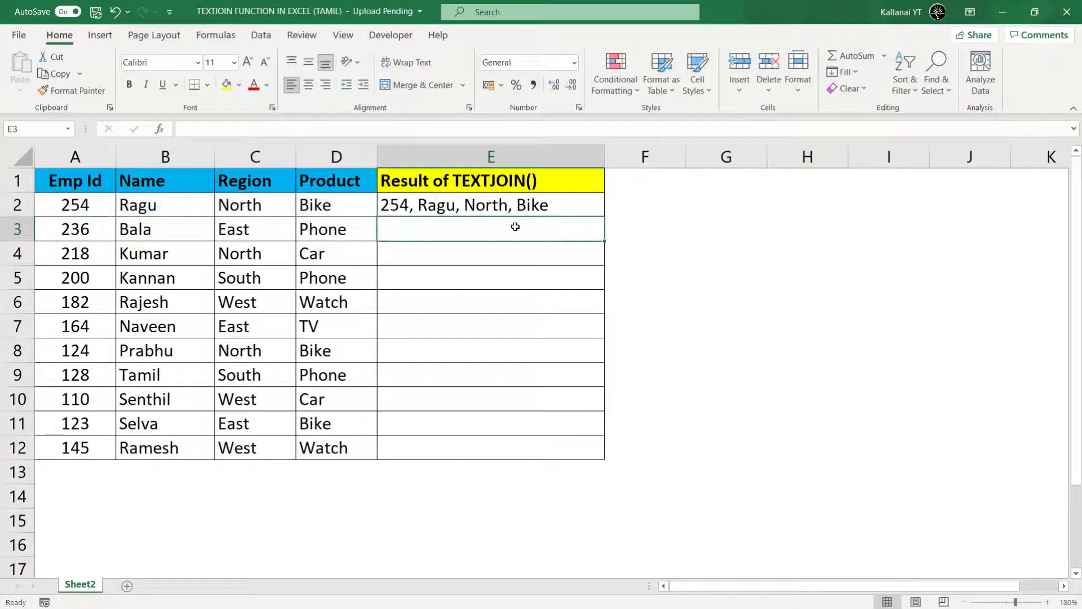
{"action": "left_click", "coordinate": [483, 204]}
{"action": "double_click", "coordinate": [605, 214]}
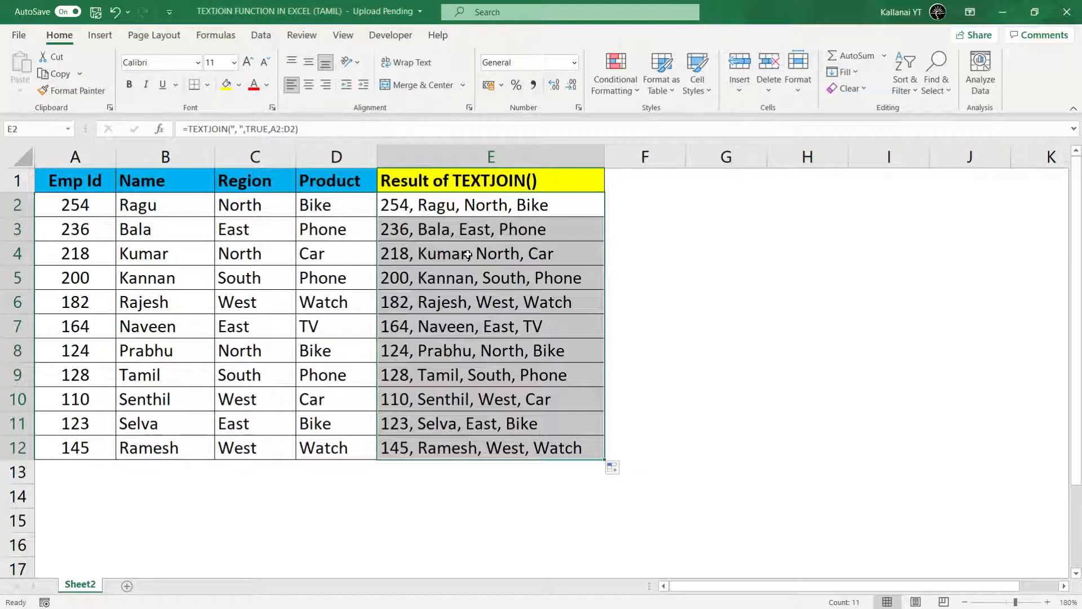
- Compare the source cells A2:D2 with the joined text in E2 and inspect the formula's ignore_empty argument
{"action": "left_click_drag", "start_coordinate": [60, 206], "coordinate": [338, 204]}
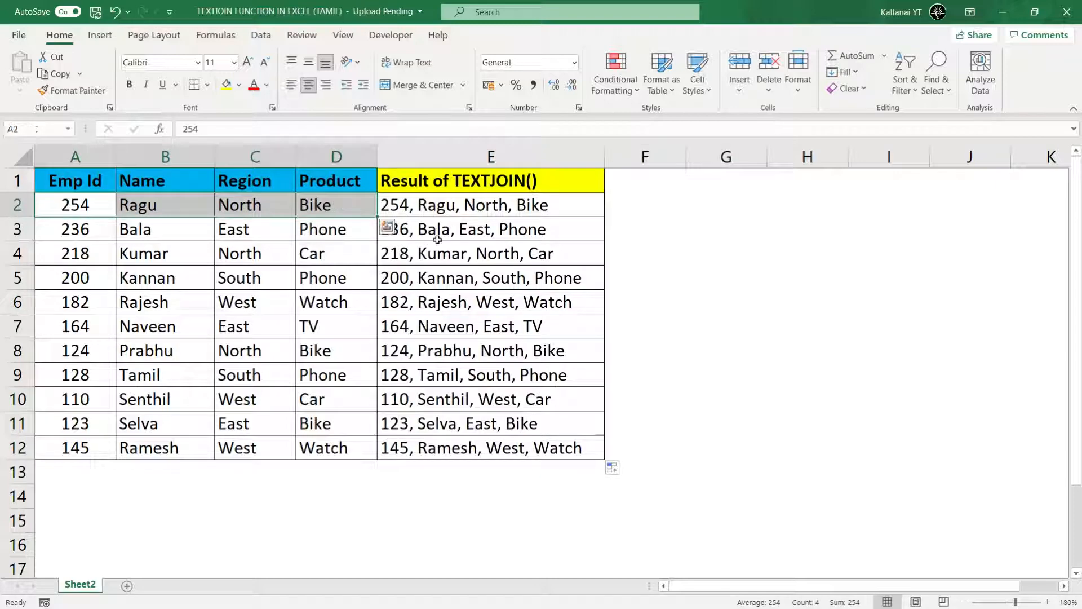
{"action": "left_click", "coordinate": [442, 205]}
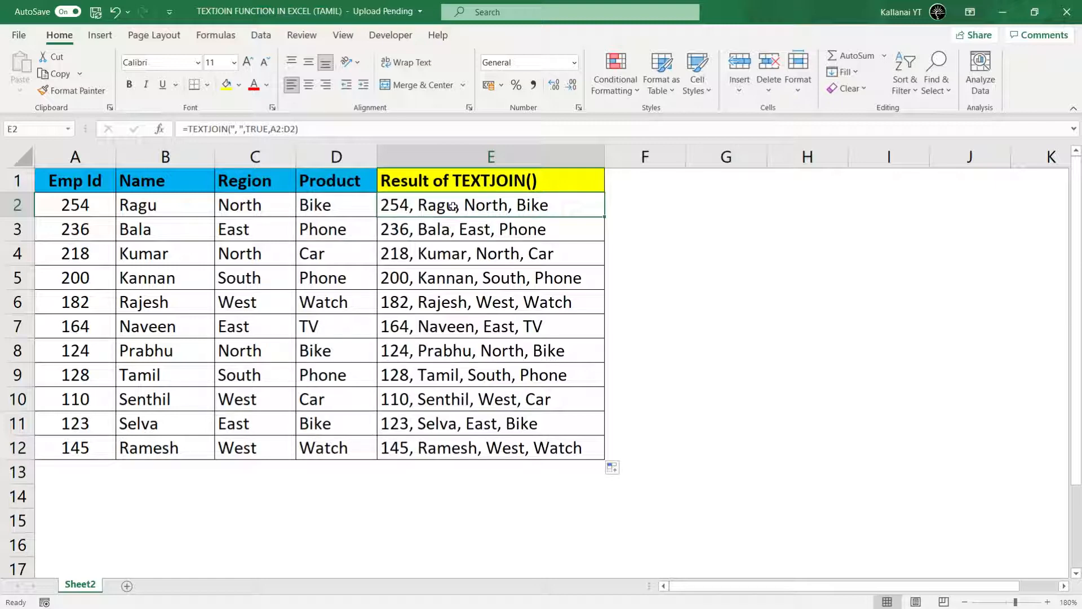
{"action": "left_click", "coordinate": [427, 281]}
{"action": "left_click", "coordinate": [429, 204]}
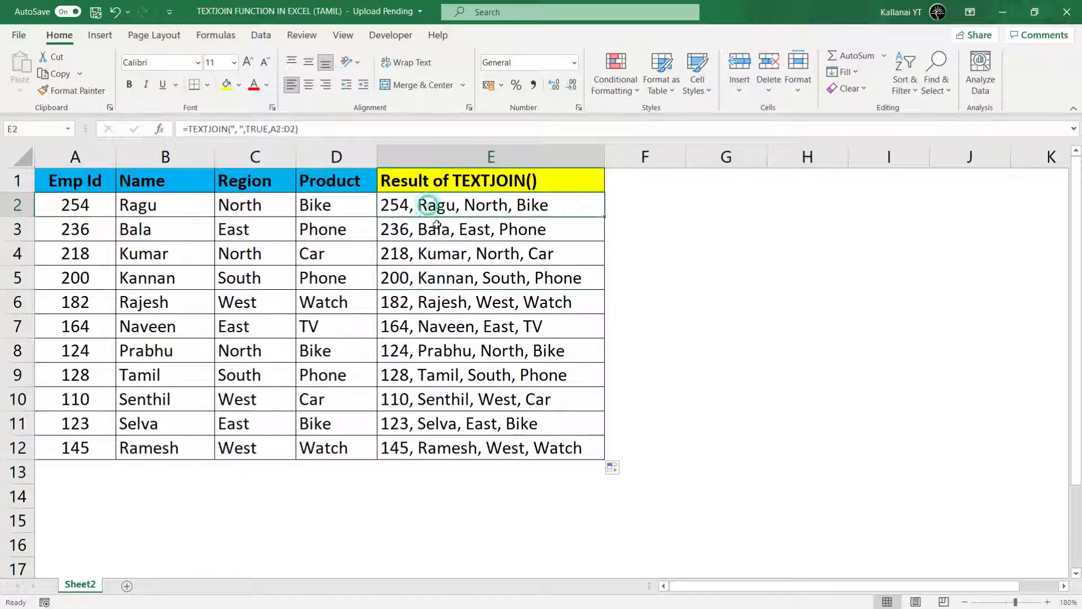
{"action": "left_click", "coordinate": [449, 245]}
{"action": "left_click", "coordinate": [445, 207]}
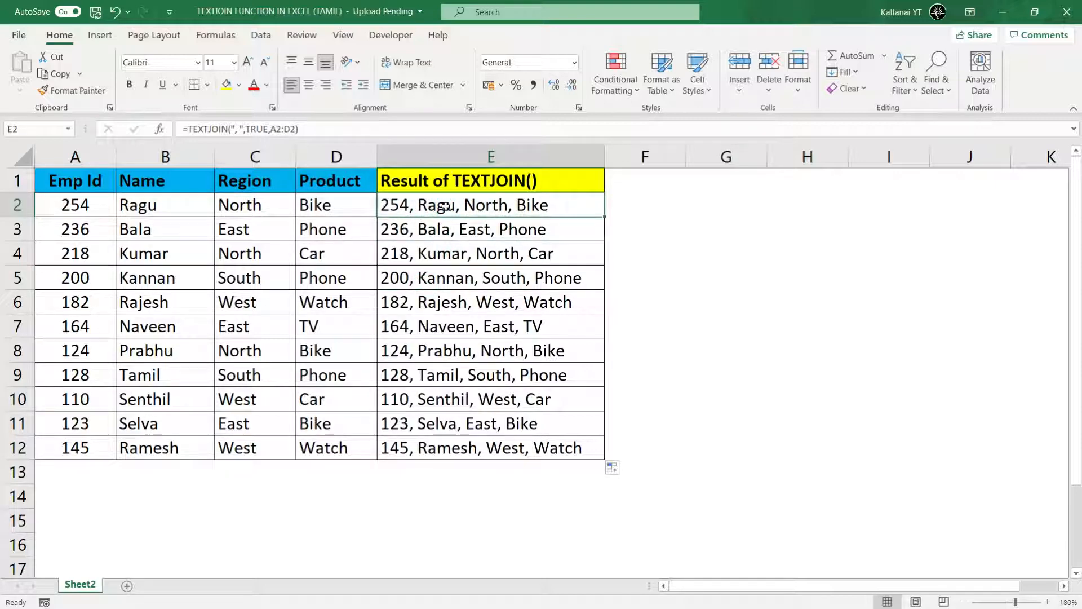
{"action": "double_click", "coordinate": [514, 205]}
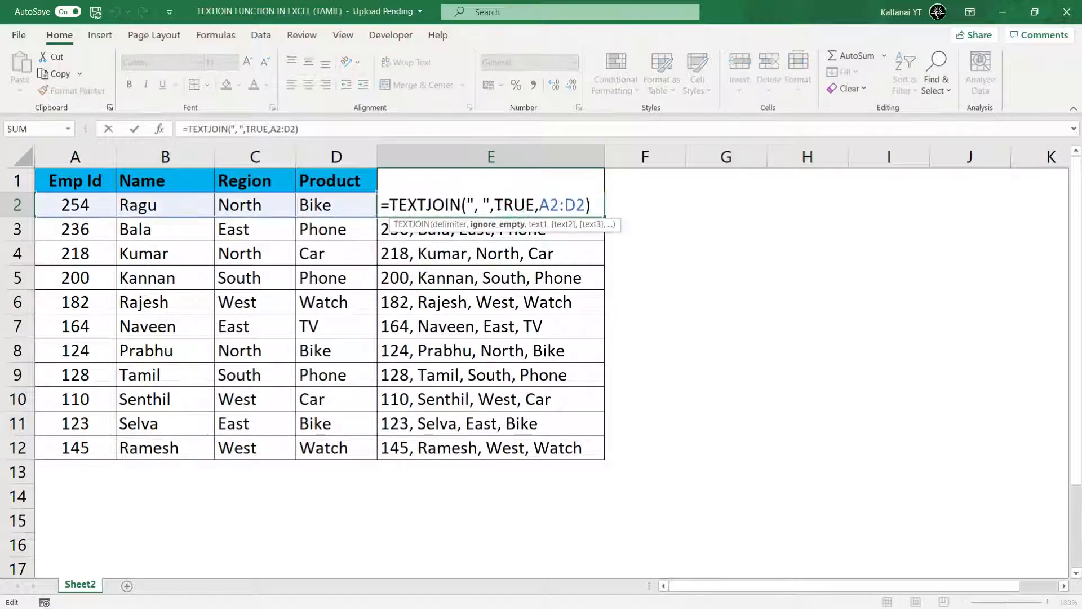
{"action": "left_click_drag", "start_coordinate": [496, 206], "coordinate": [531, 206]}
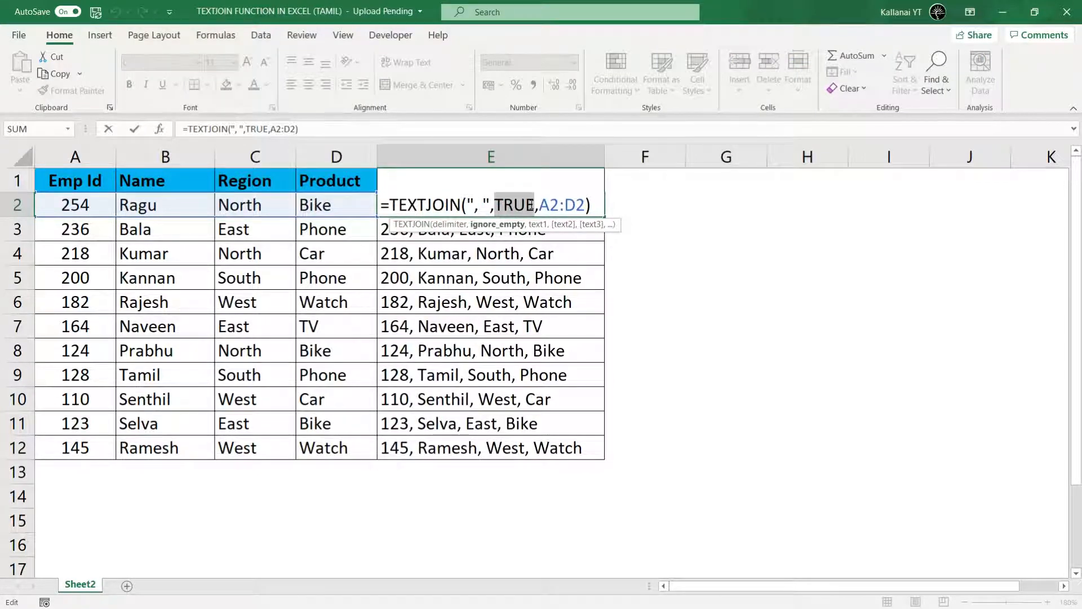
{"action": "key", "text": "Escape"}
- Clear the region in C2 and check how the TEXTJOIN result in E2 treats the empty cell
{"action": "left_click", "coordinate": [256, 202]}
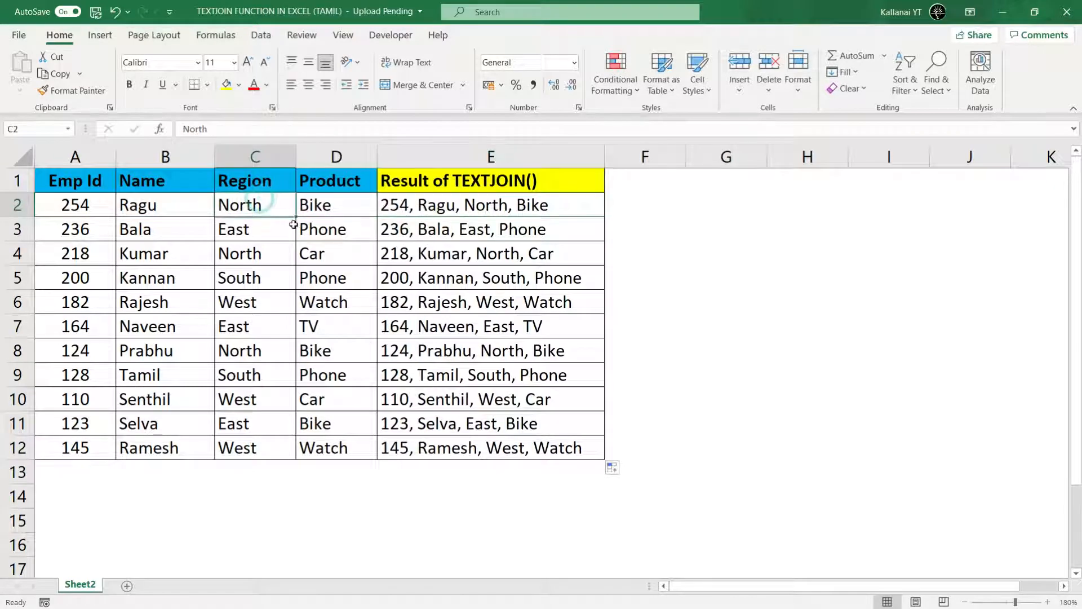
{"action": "key", "text": "Delete"}
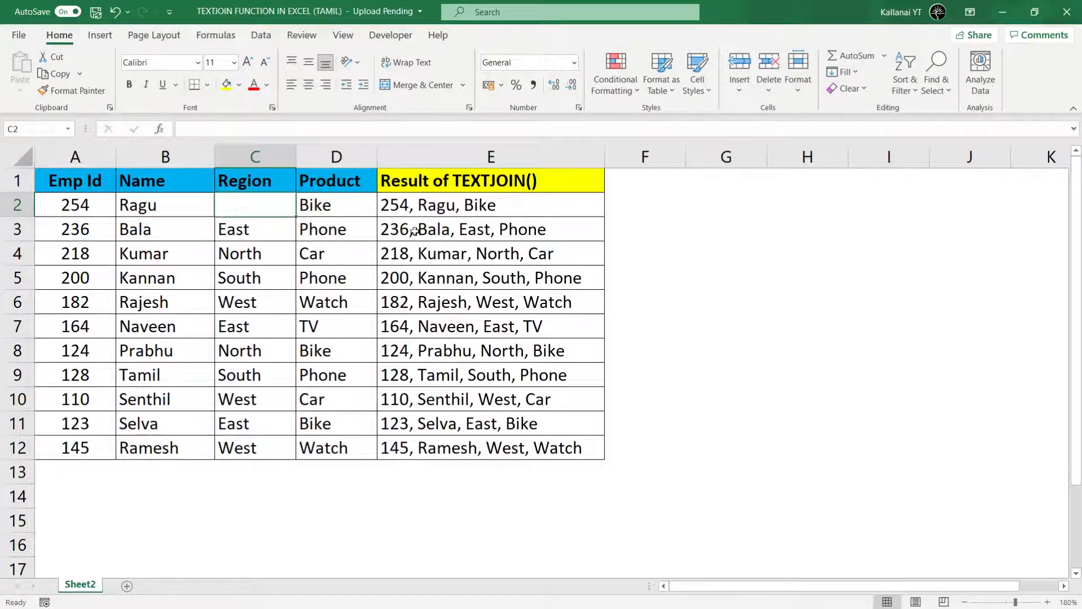
{"action": "left_click", "coordinate": [462, 203]}
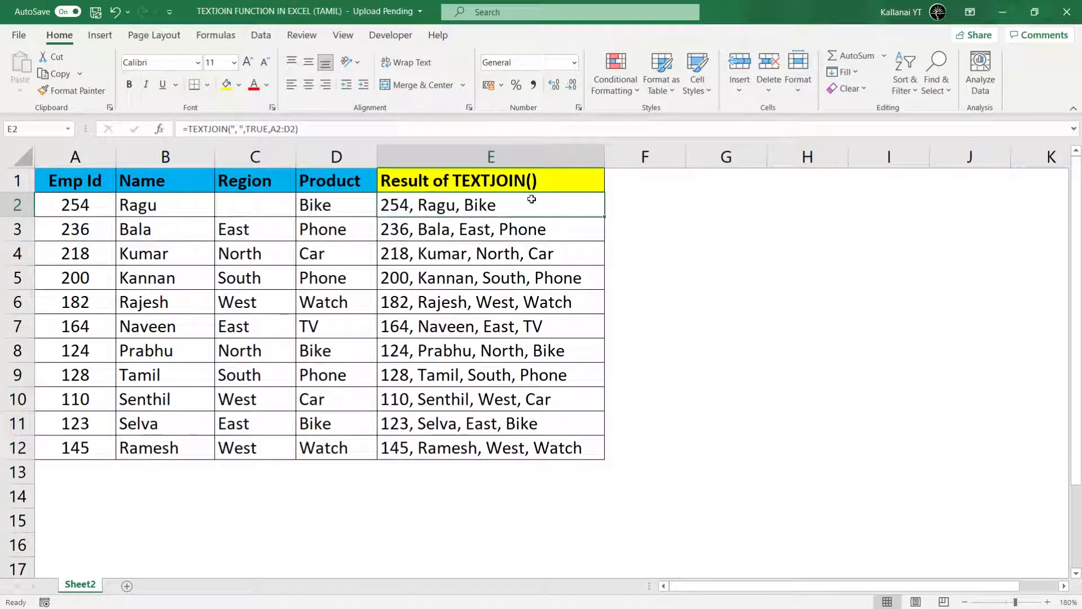
{"action": "left_click", "coordinate": [274, 207]}
{"action": "left_click", "coordinate": [447, 208]}
{"action": "left_click", "coordinate": [218, 210]}
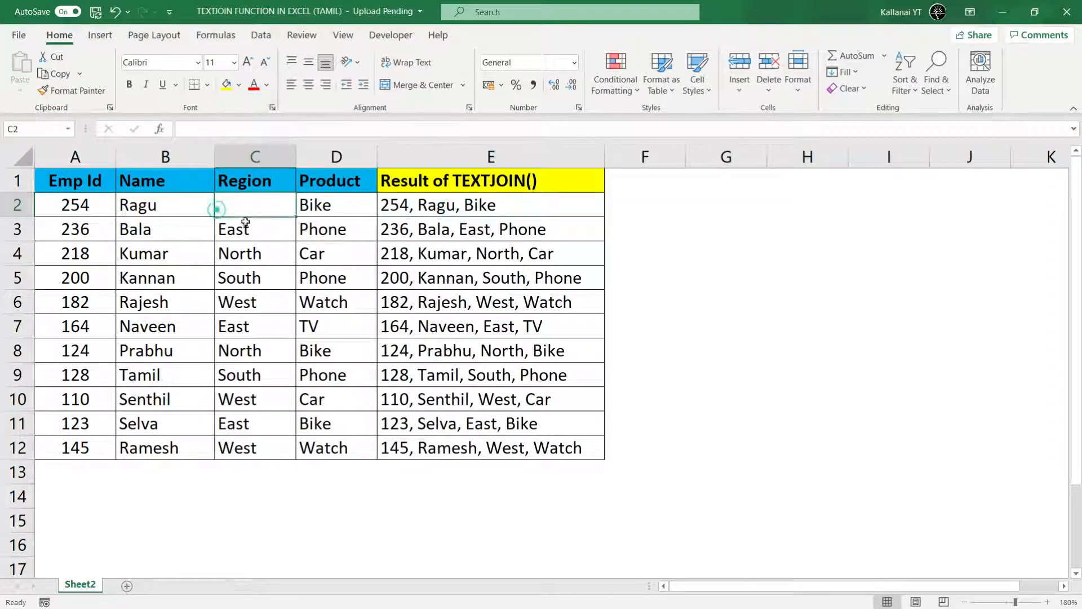
{"action": "left_click", "coordinate": [421, 224]}
- Clear the name in B5 and the product in D7
{"action": "left_click", "coordinate": [168, 285]}
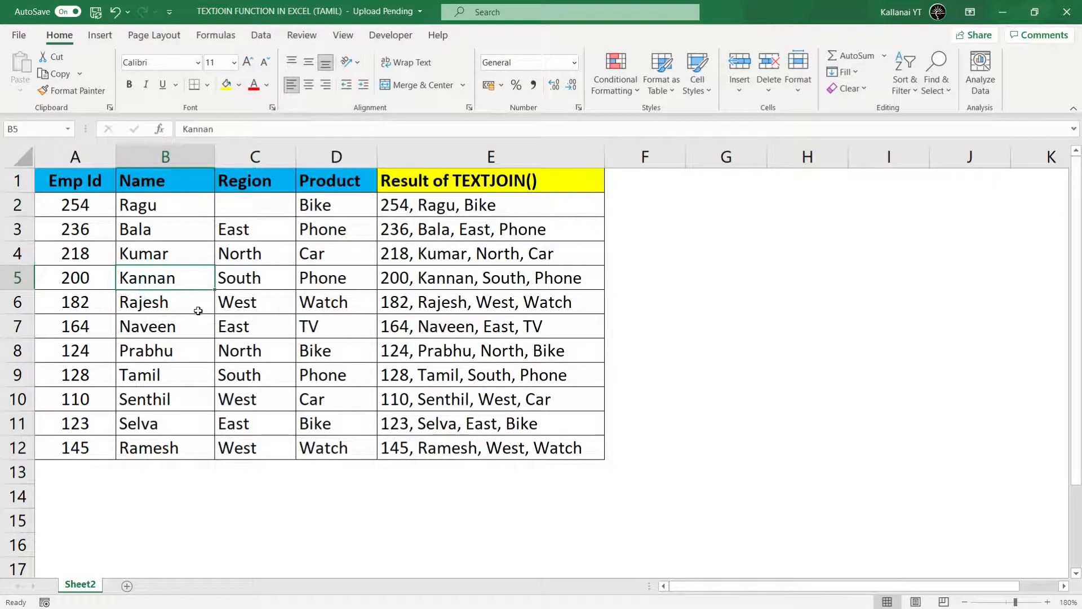
{"action": "key", "text": "Delete"}
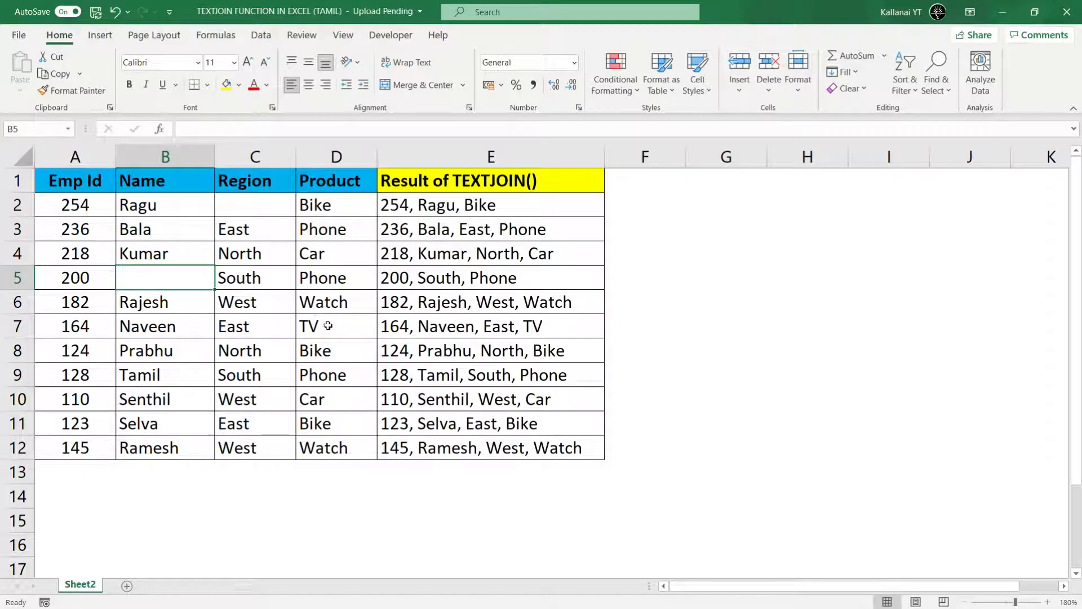
{"action": "left_click", "coordinate": [327, 325]}
{"action": "key", "text": "Delete"}
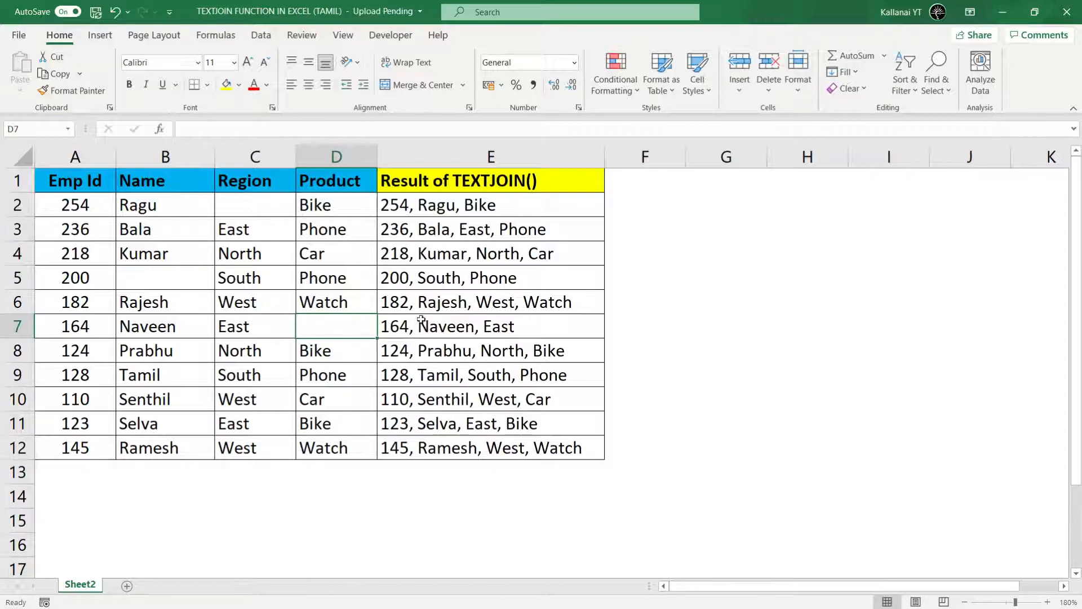
{"action": "left_click", "coordinate": [395, 209]}
{"action": "left_click_drag", "start_coordinate": [79, 205], "coordinate": [314, 204]}
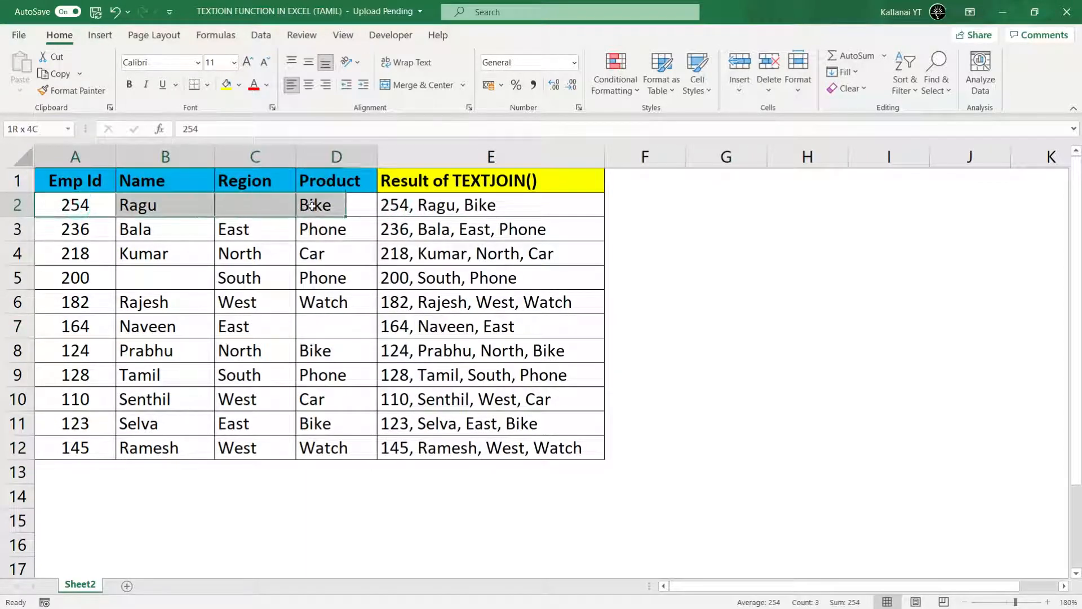
{"action": "left_click", "coordinate": [422, 202]}
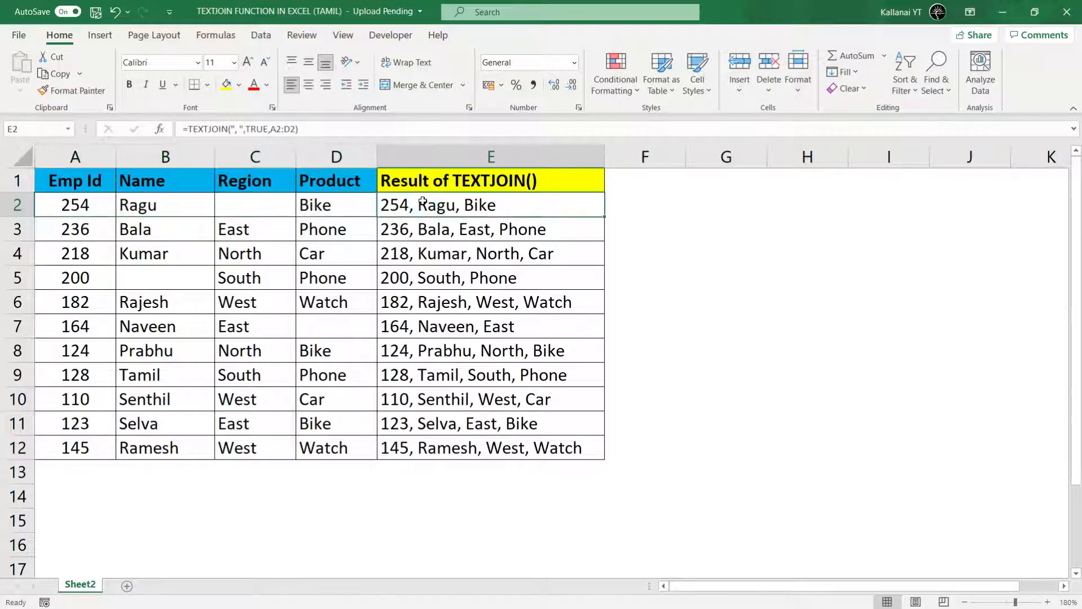
{"action": "left_click", "coordinate": [414, 225]}
- Change the ignore_empty argument of the TEXTJOIN formula in E2 to FALSE and fill the formula down through E12
{"action": "left_click", "coordinate": [419, 205]}
{"action": "double_click", "coordinate": [422, 200]}
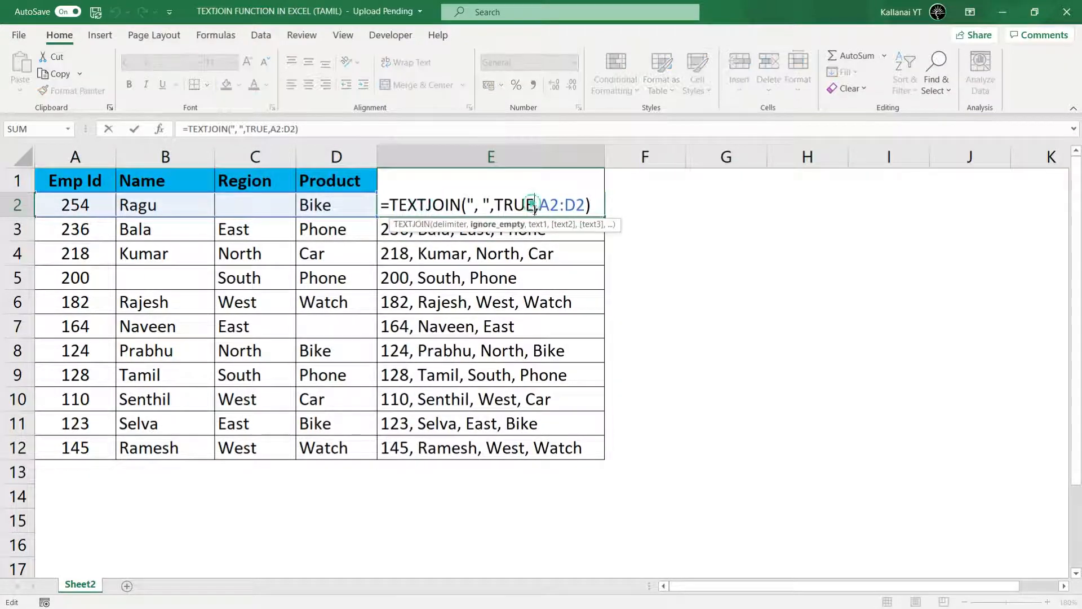
{"action": "key", "text": "BackSpace"}
{"action": "key", "text": "BackSpace"}
{"action": "key", "text": "BackSpace"}
{"action": "key", "text": "BackSpace"}
{"action": "key", "text": "BackSpace"}
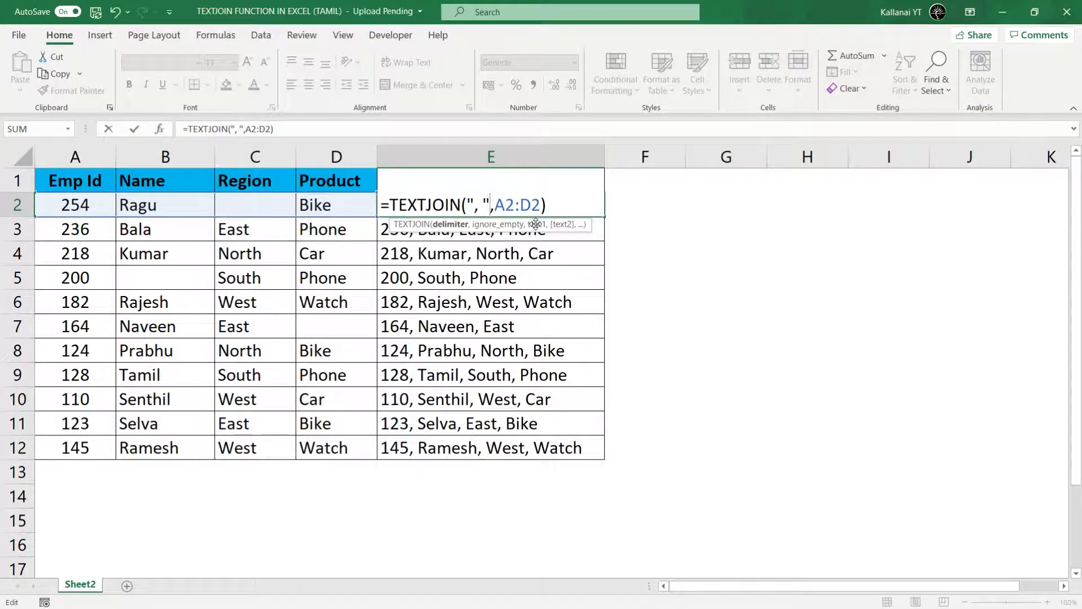
{"action": "type", "text": ","}
{"action": "type", "text": "fa,"}
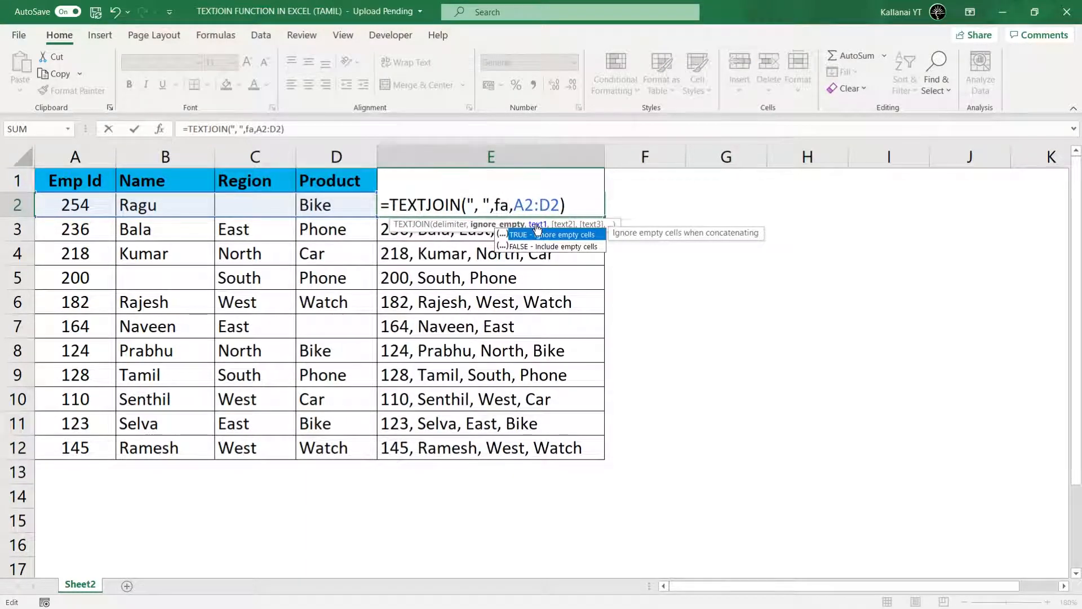
{"action": "key", "text": "Down"}
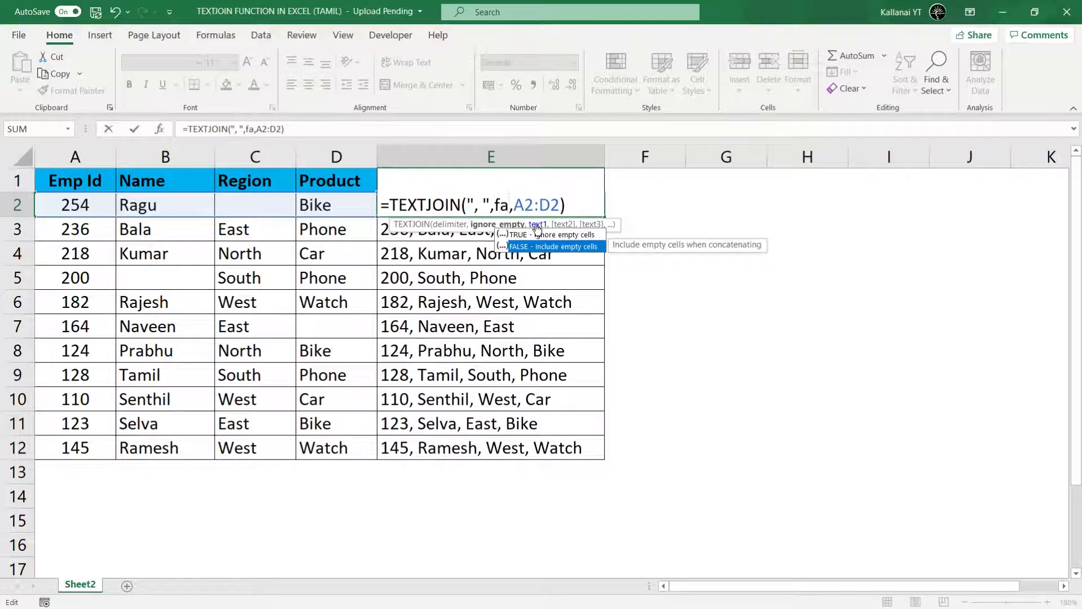
{"action": "key", "text": "Tab"}
{"action": "key", "text": "Return"}
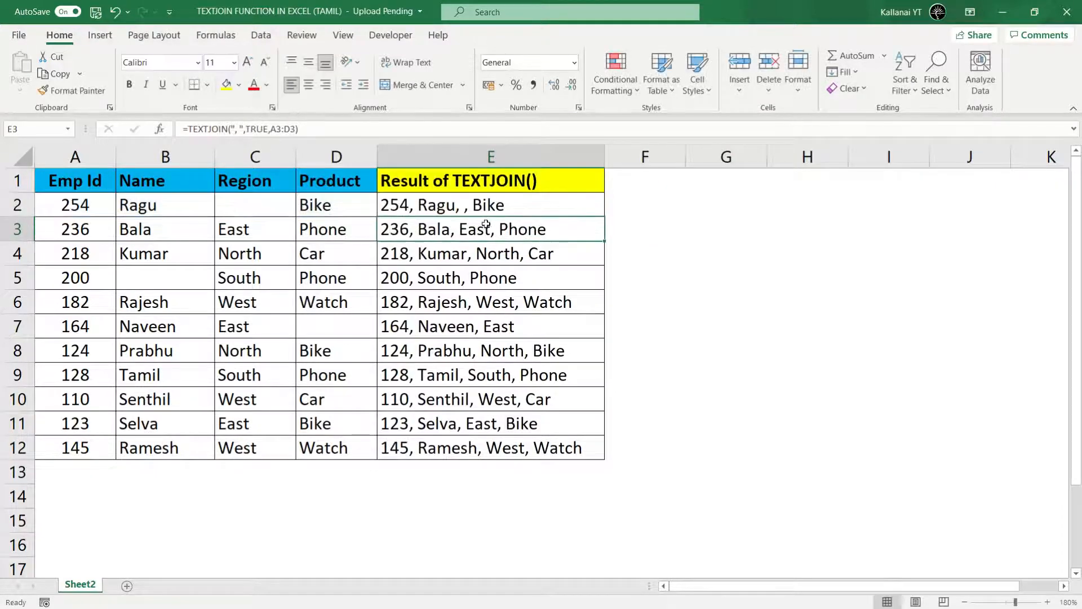
{"action": "left_click", "coordinate": [482, 204]}
{"action": "double_click", "coordinate": [606, 217]}
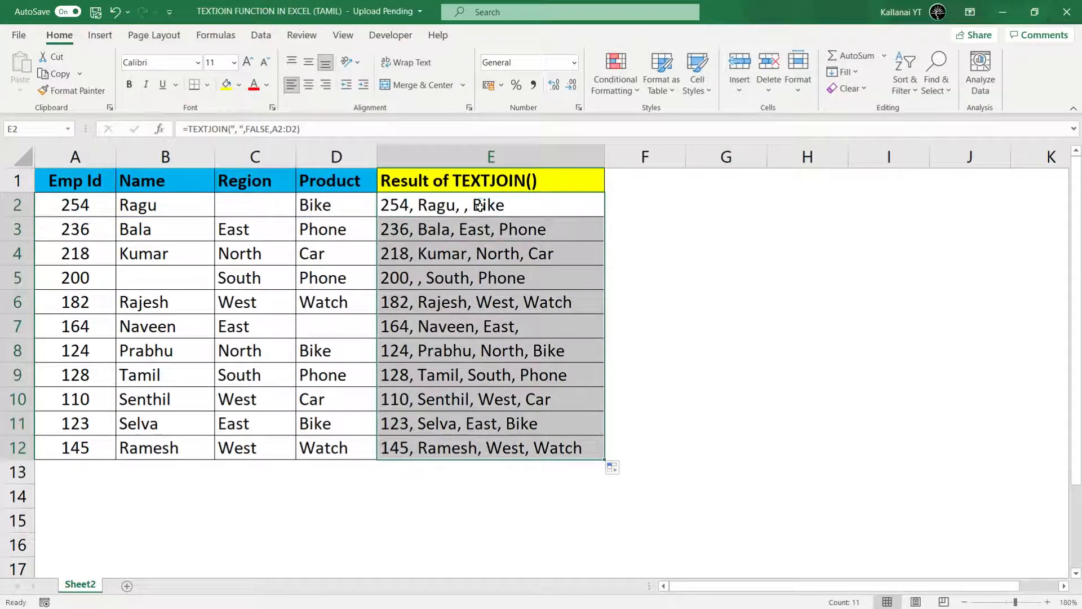
- Examine how the joined texts of rows 2, 5 and 7 treat the empty cells with ignore_empty set to FALSE
{"action": "left_click", "coordinate": [479, 207]}
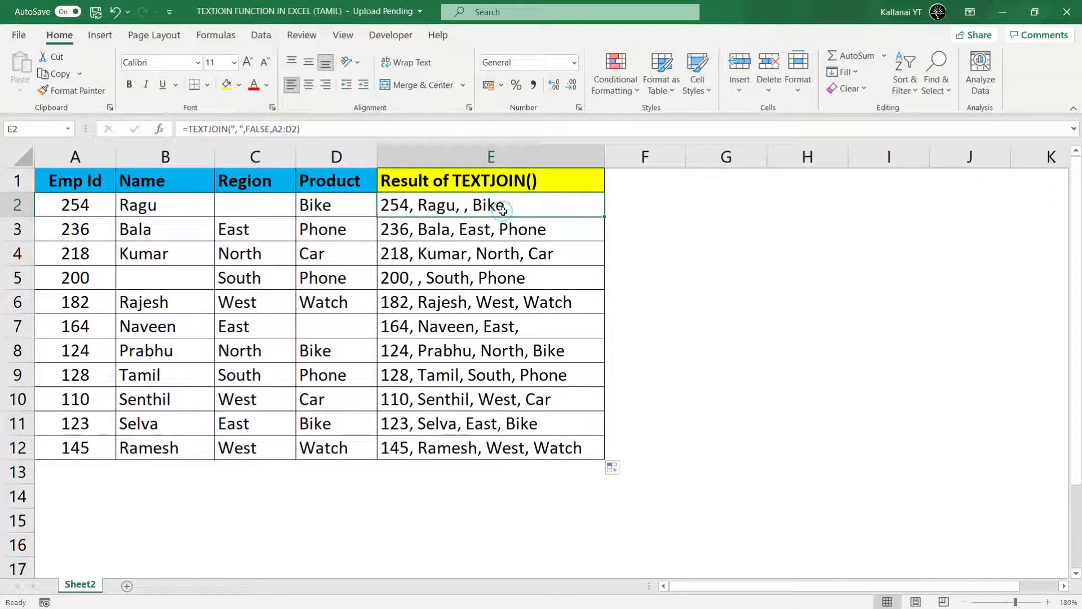
{"action": "left_click", "coordinate": [406, 279]}
{"action": "left_click", "coordinate": [15, 278]}
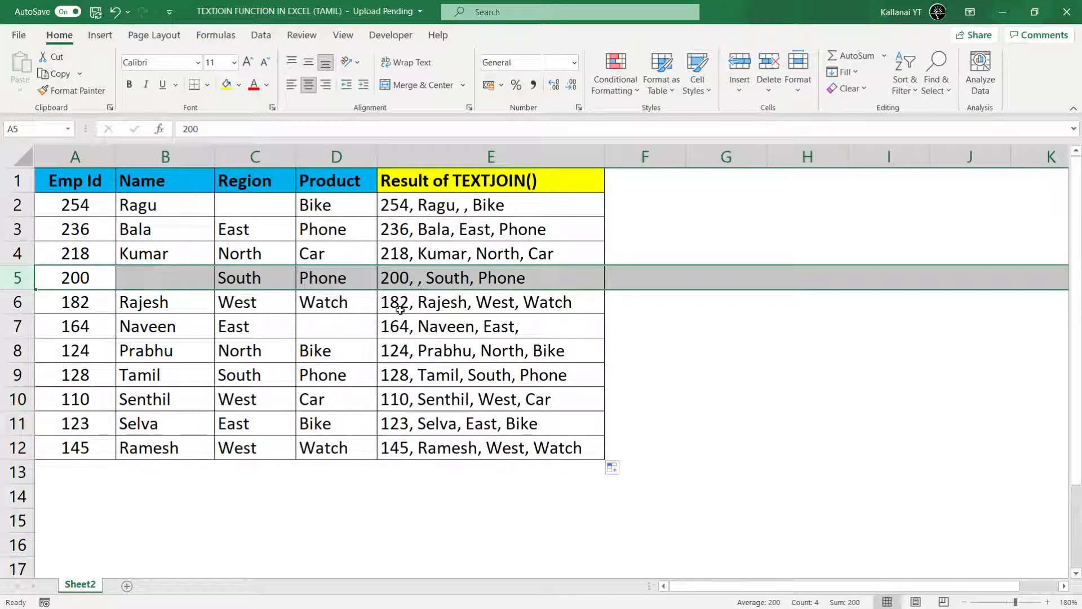
{"action": "left_click", "coordinate": [22, 329]}
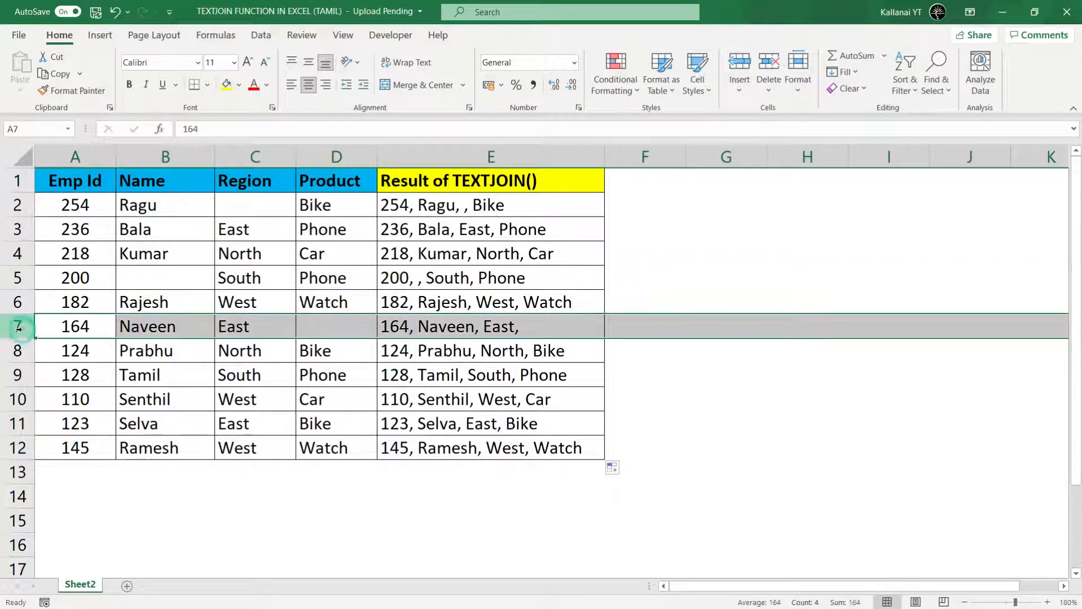
- Change the ignore_empty argument of the TEXTJOIN formula in E2 to TRUE and fill the formula down through E12
{"action": "double_click", "coordinate": [440, 209]}
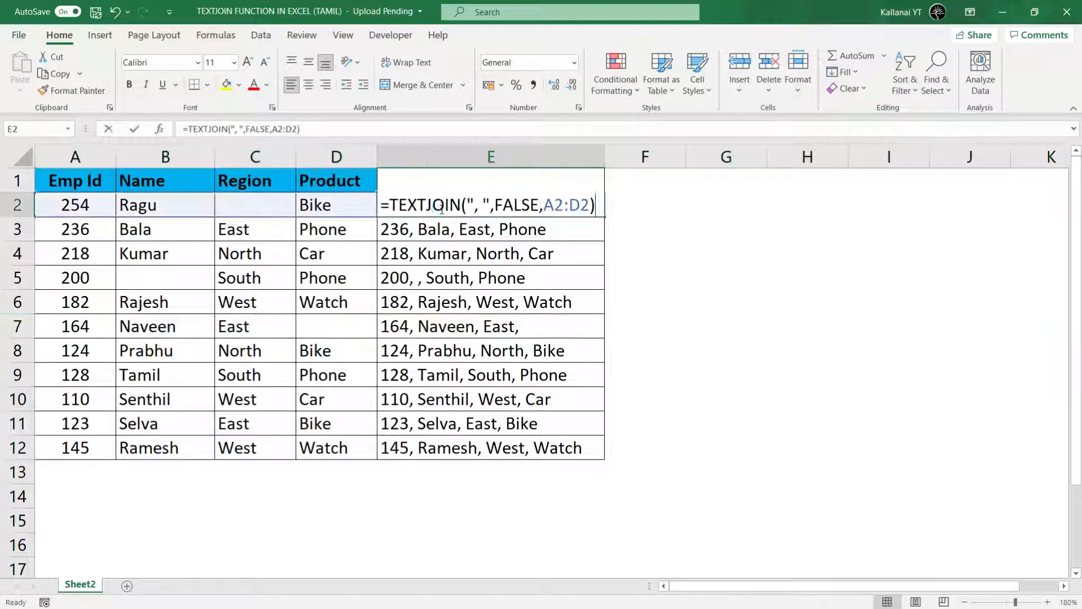
{"action": "left_click_drag", "start_coordinate": [540, 201], "coordinate": [495, 204]}
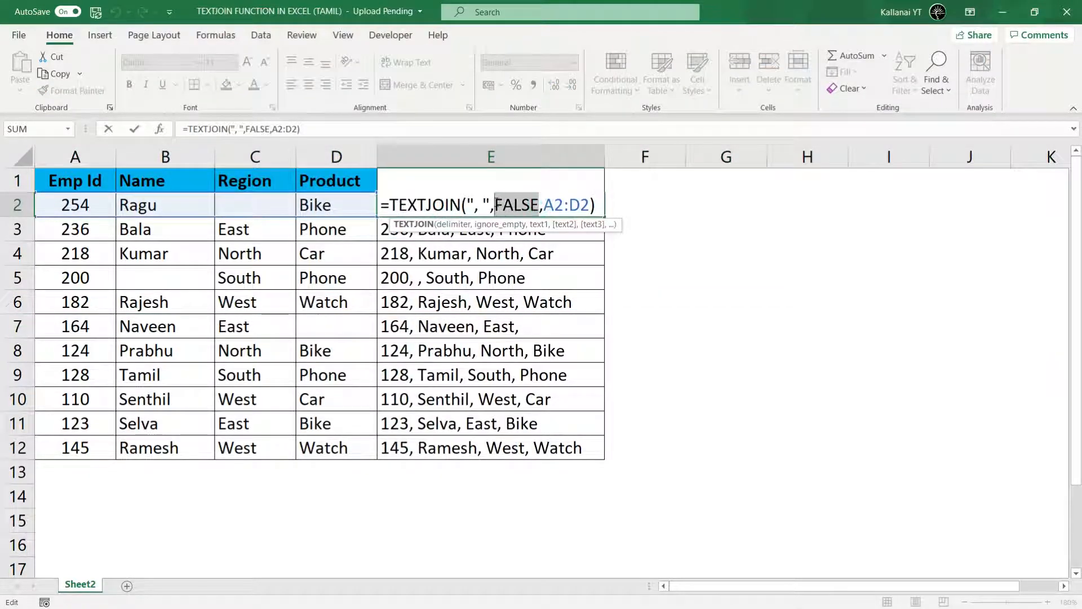
{"action": "key", "text": "BackSpace"}
{"action": "type", "text": "tr"}
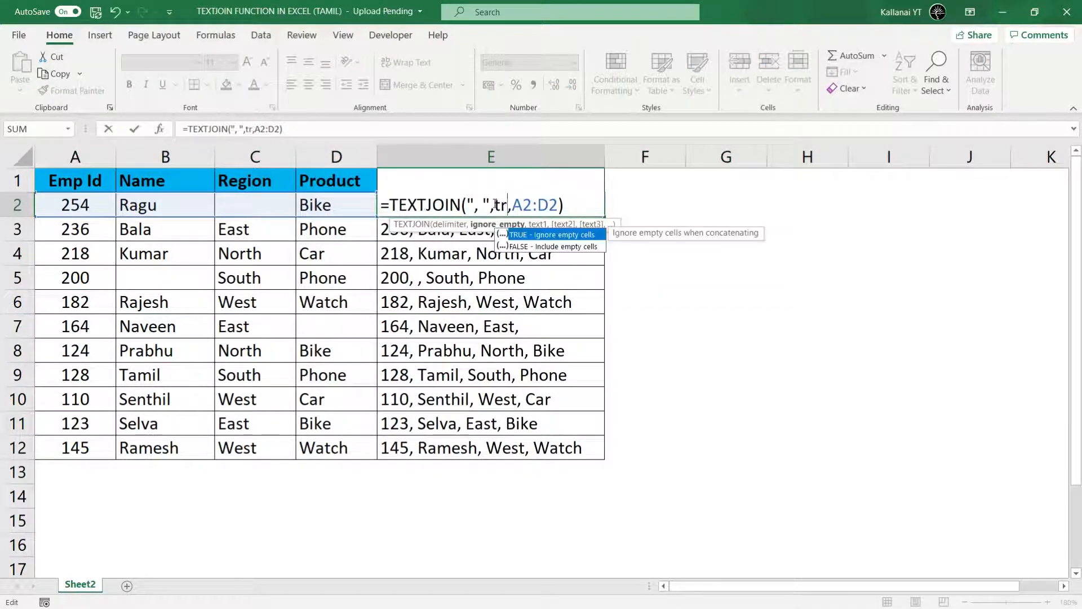
{"action": "key", "text": "Tab"}
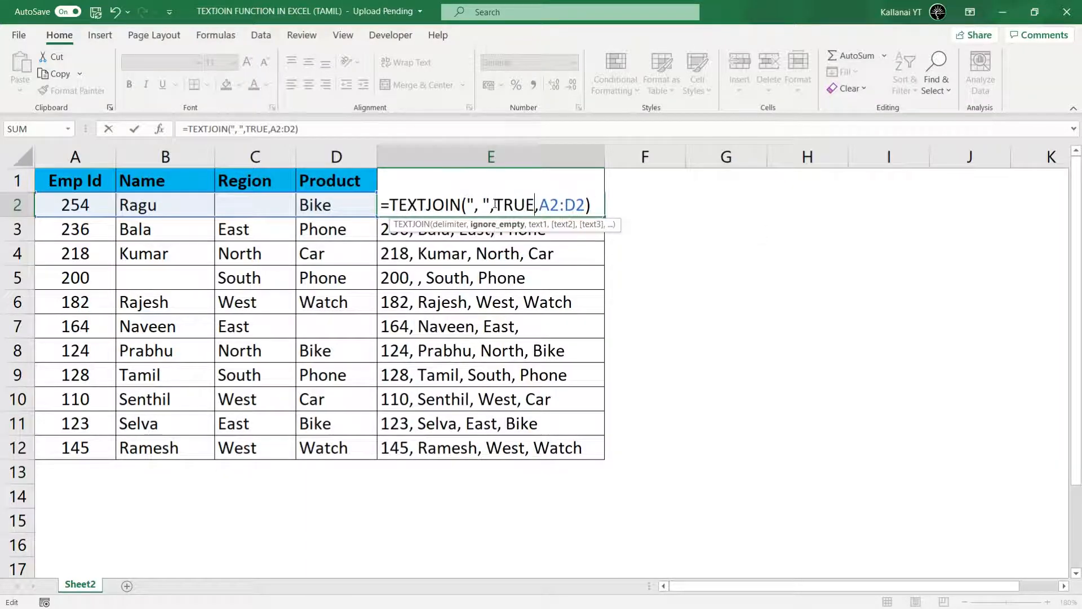
{"action": "key", "text": "ctrl+Return"}
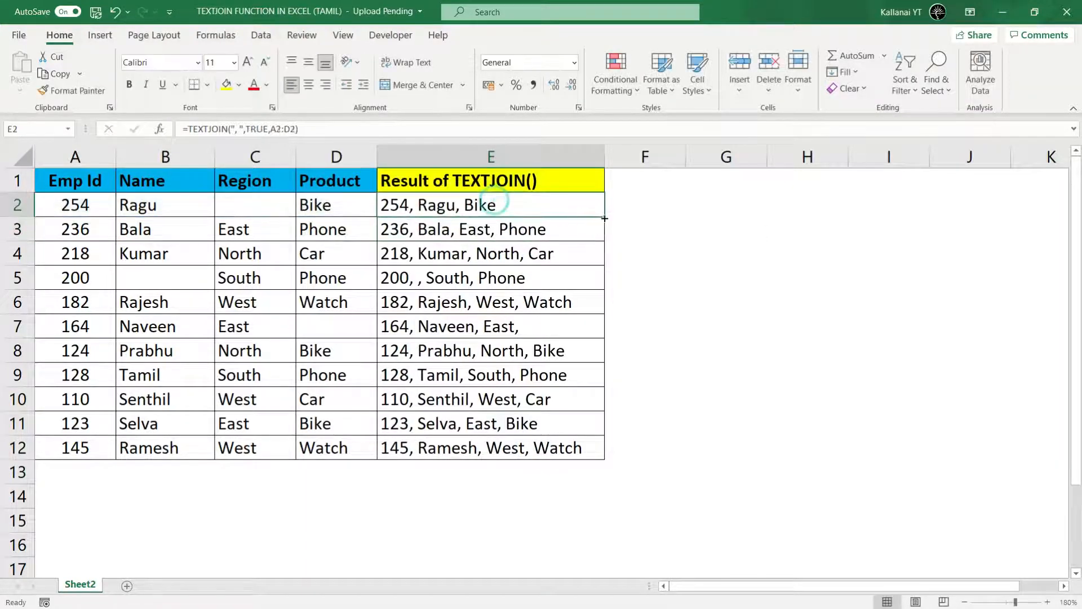
{"action": "double_click", "coordinate": [602, 217]}
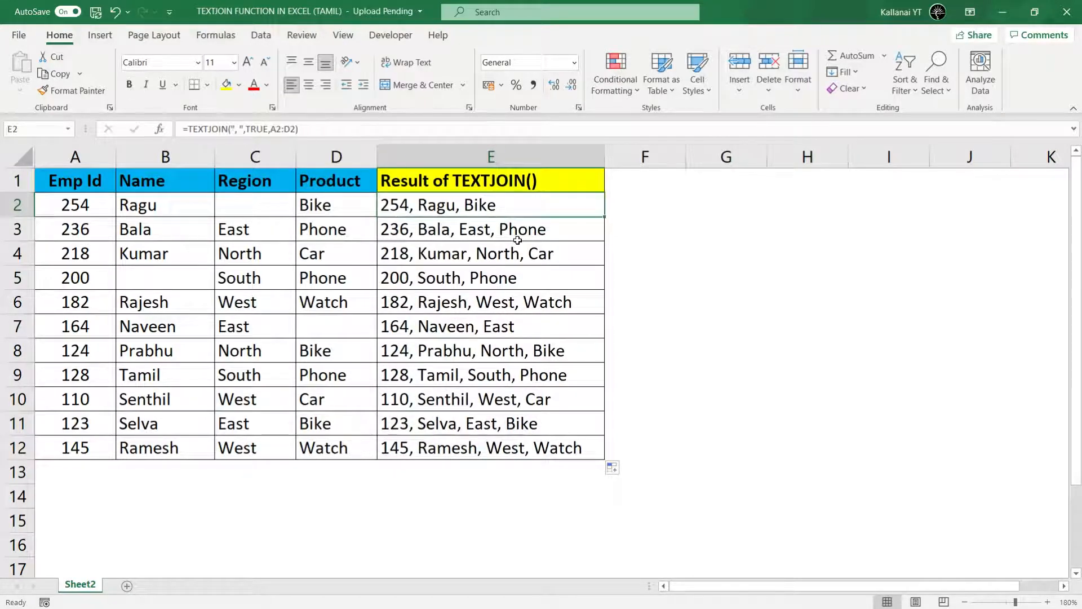
- Clear the joined results in E2:E12 and begin a new formula in E2 with =text
{"action": "key", "text": "ctrl+shift+Down"}
{"action": "key", "text": "Delete"}
{"action": "key", "text": "Right"}
{"action": "key", "text": "Left"}
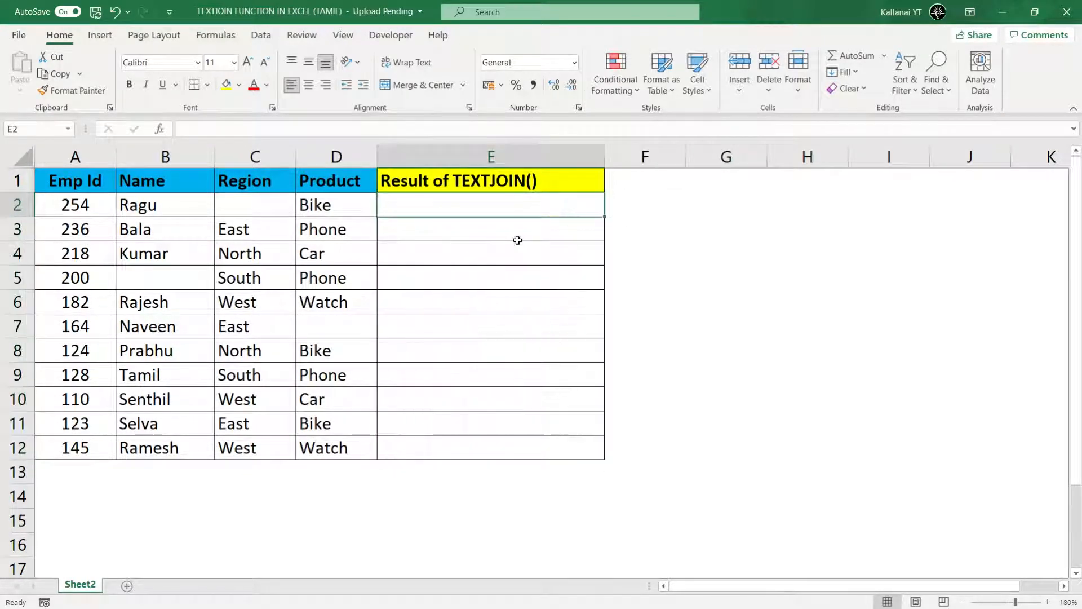
{"action": "type", "text": "=text"}
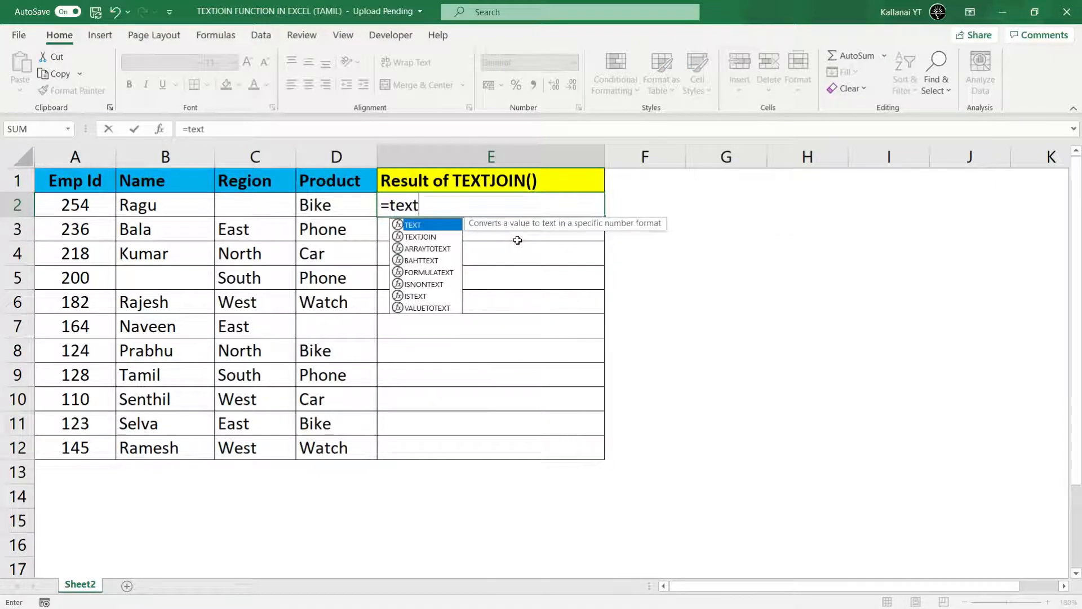
{"action": "key", "text": "Tab"}
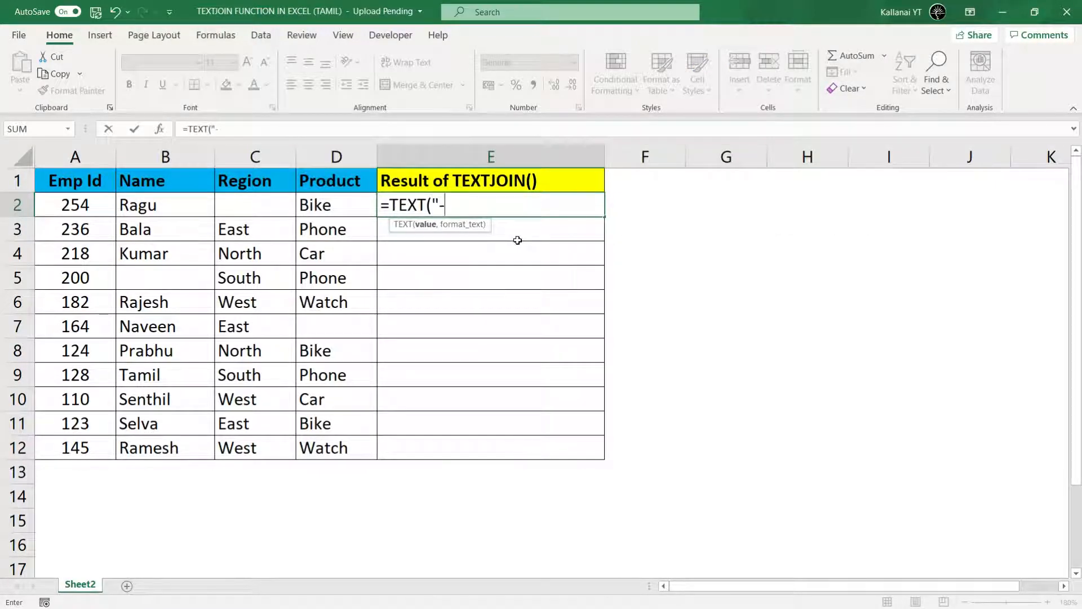
{"action": "type", "text": "\"-\","}
{"action": "left_click", "coordinate": [451, 206]}
{"action": "key", "text": "BackSpace"}
{"action": "key", "text": "BackSpace"}
{"action": "key", "text": "BackSpace"}
{"action": "key", "text": "BackSpace"}
{"action": "key", "text": "BackSpace"}
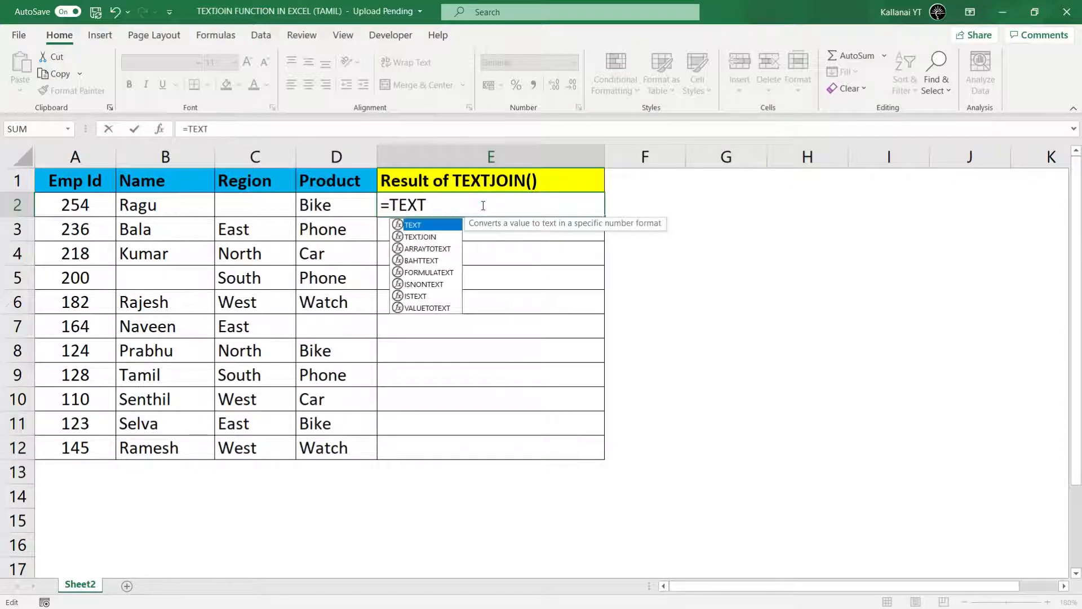
- Make the formula in E2 a TEXTJOIN with "-" as the delimiter and TRUE for ignore_empty
{"action": "type", "text": "J"}
{"action": "key", "text": "Tab"}
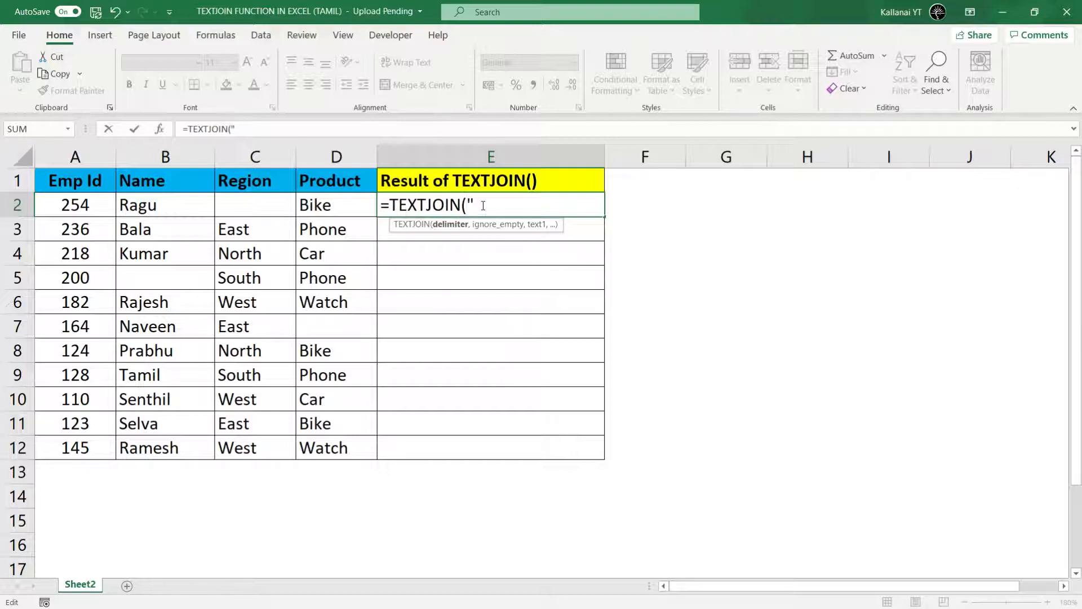
{"action": "type", "text": "\"-\","}
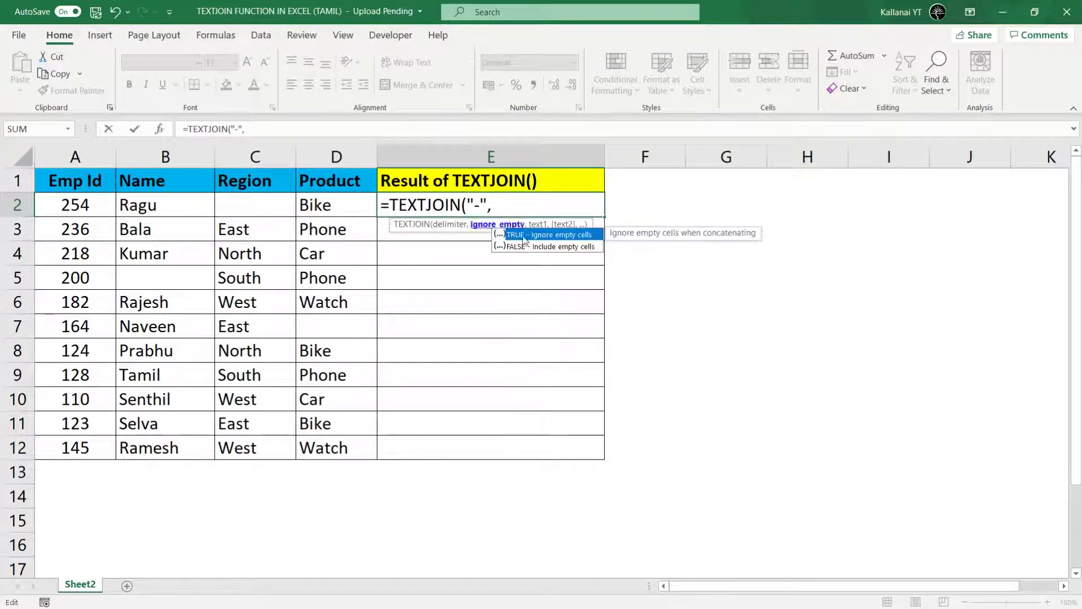
{"action": "double_click", "coordinate": [544, 237]}
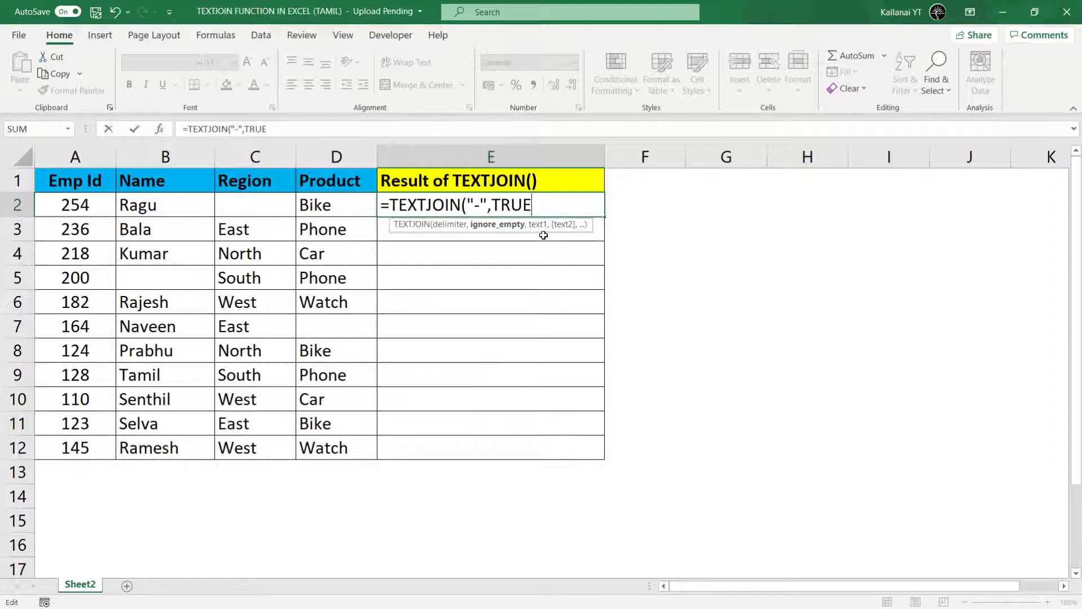
{"action": "type", "text": ","}
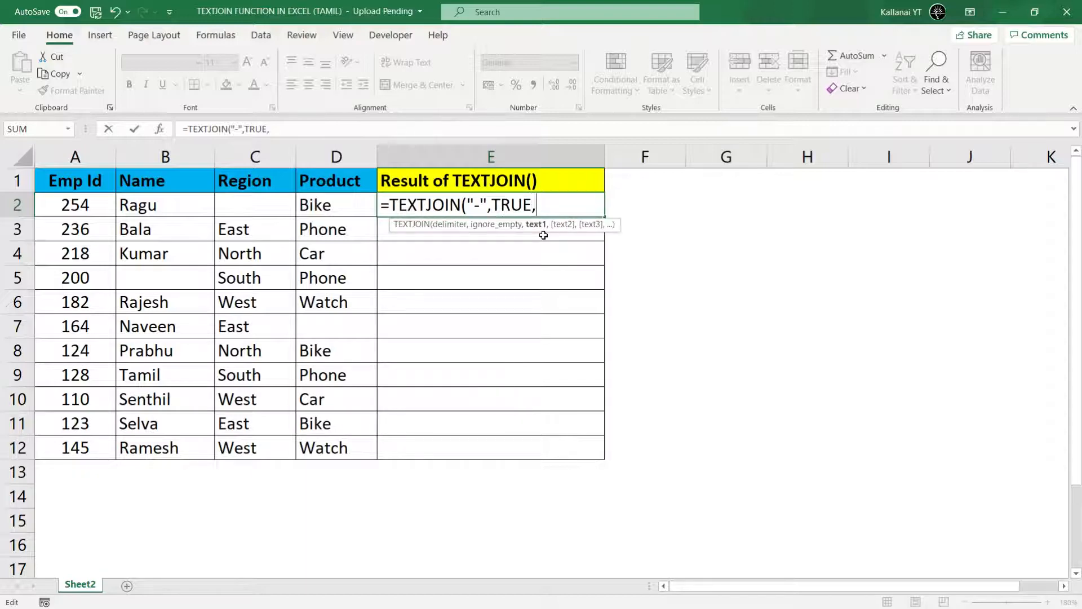
- Complete the TEXTJOIN formula in E2 with only A2 and D2 as text arguments, and fill it down through E12
{"action": "left_click_drag", "start_coordinate": [76, 210], "coordinate": [341, 214]}
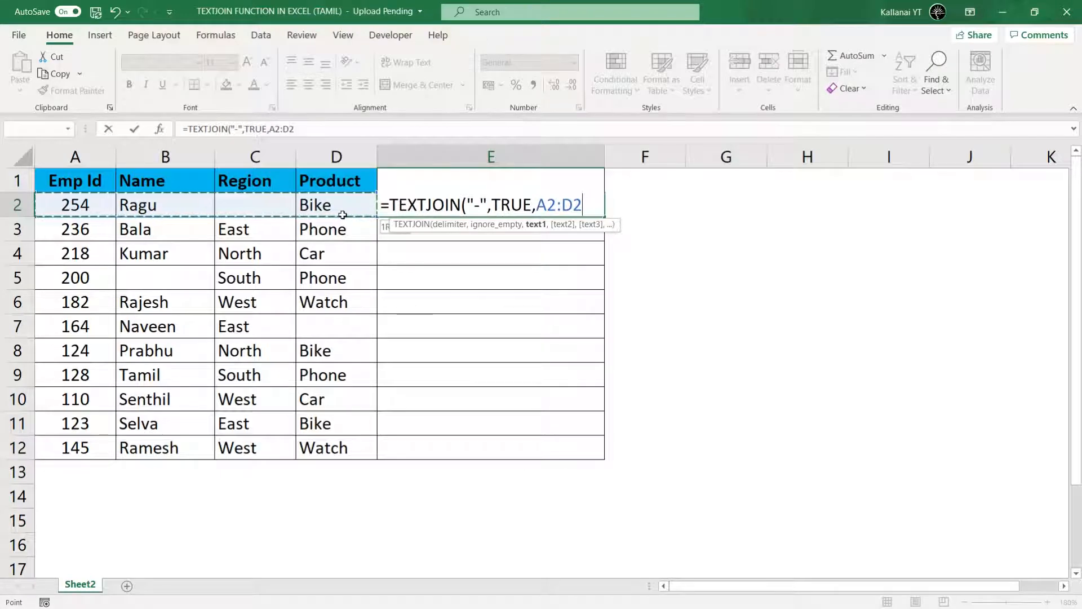
{"action": "left_click", "coordinate": [80, 224]}
{"action": "left_click", "coordinate": [84, 209]}
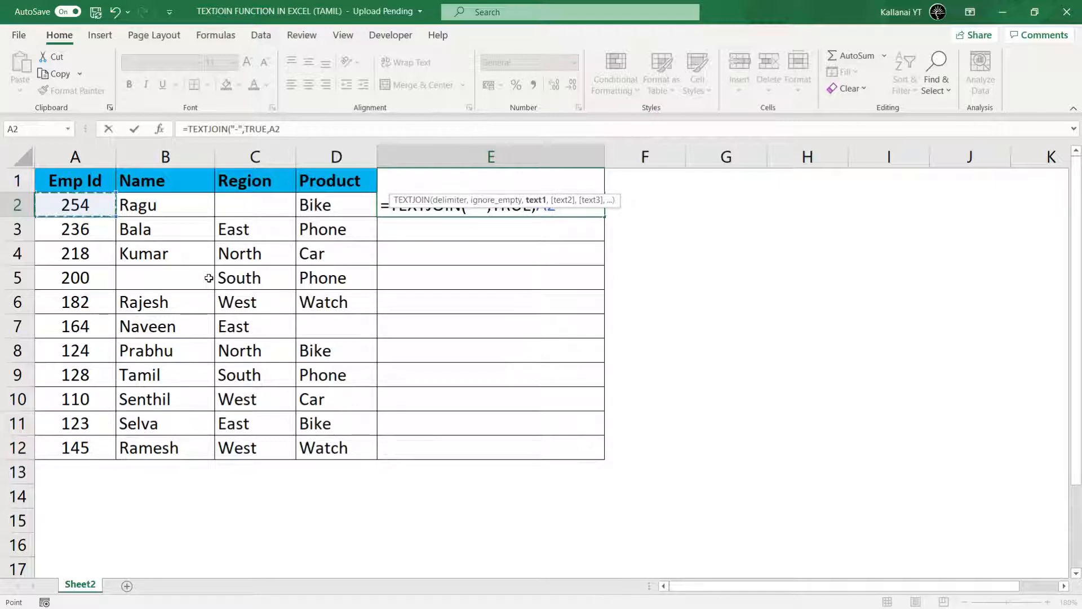
{"action": "type", "text": ","}
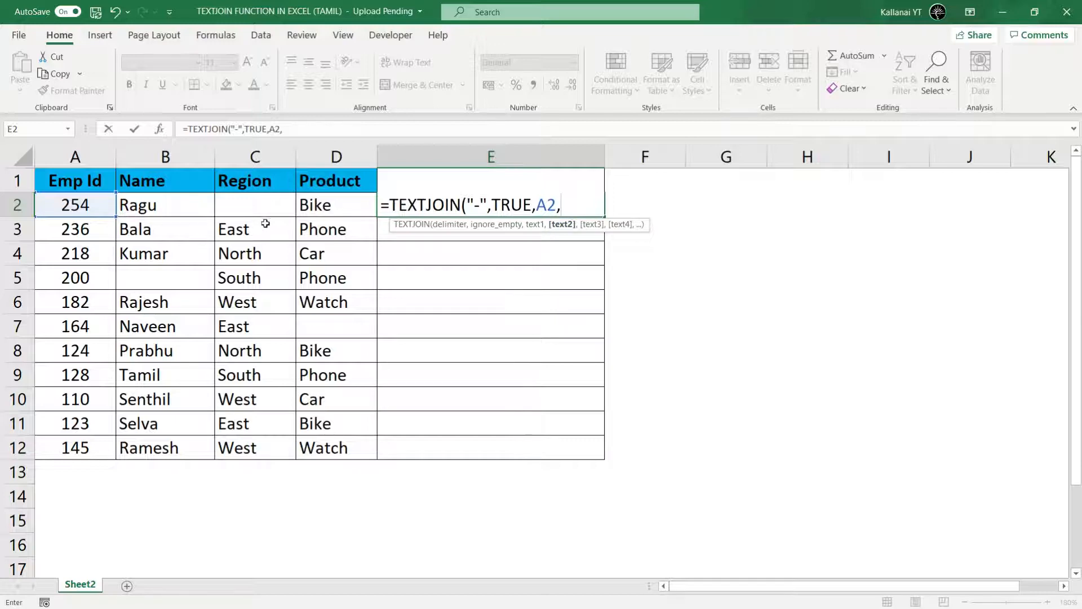
{"action": "left_click", "coordinate": [332, 215]}
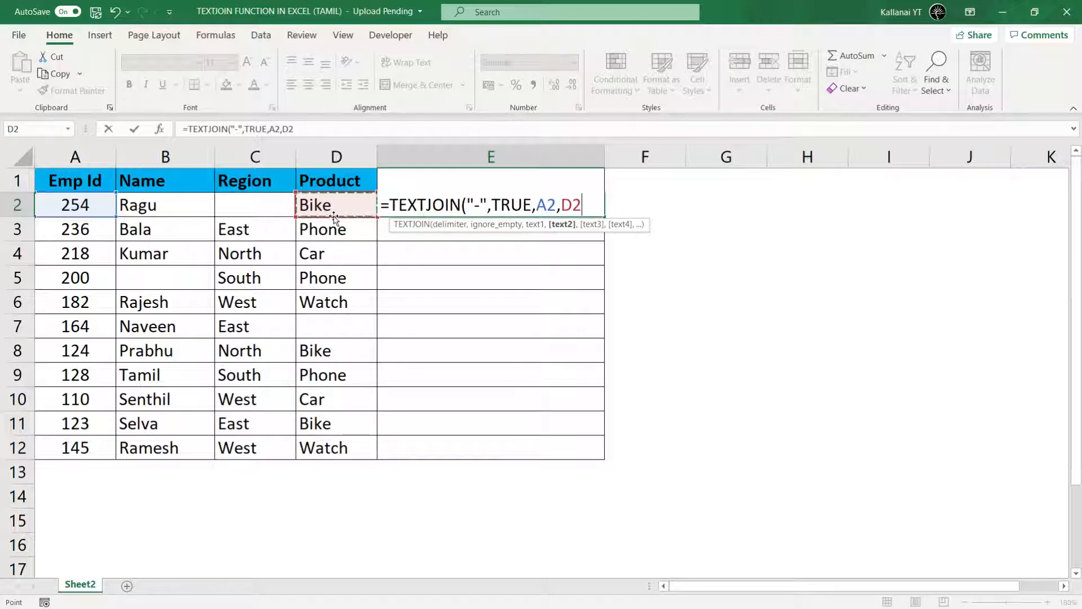
{"action": "type", "text": ")"}
{"action": "key", "text": "Return"}
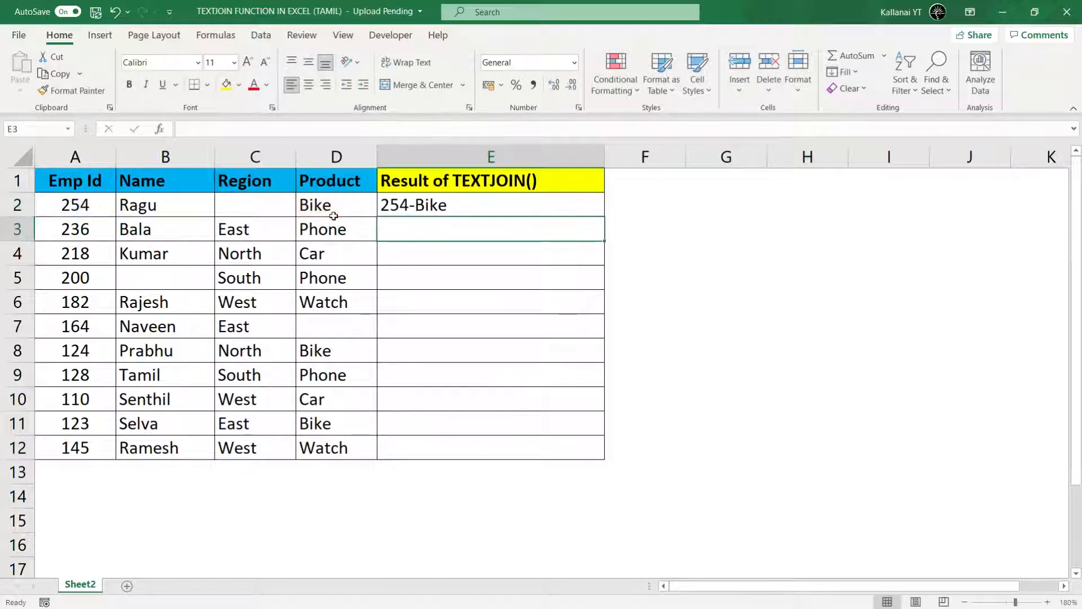
{"action": "key", "text": "Up"}
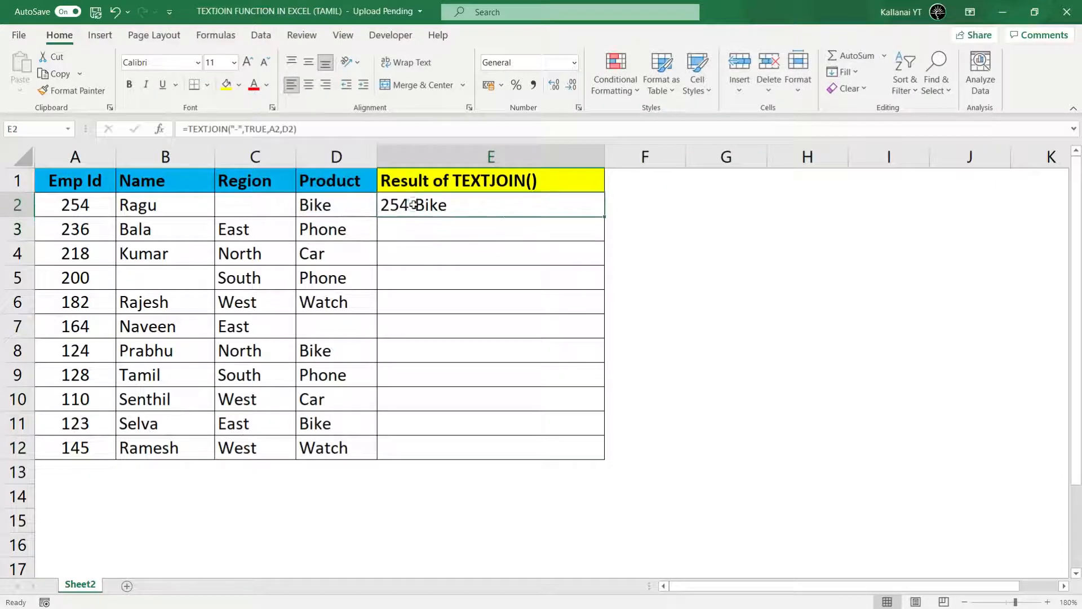
{"action": "double_click", "coordinate": [606, 219]}
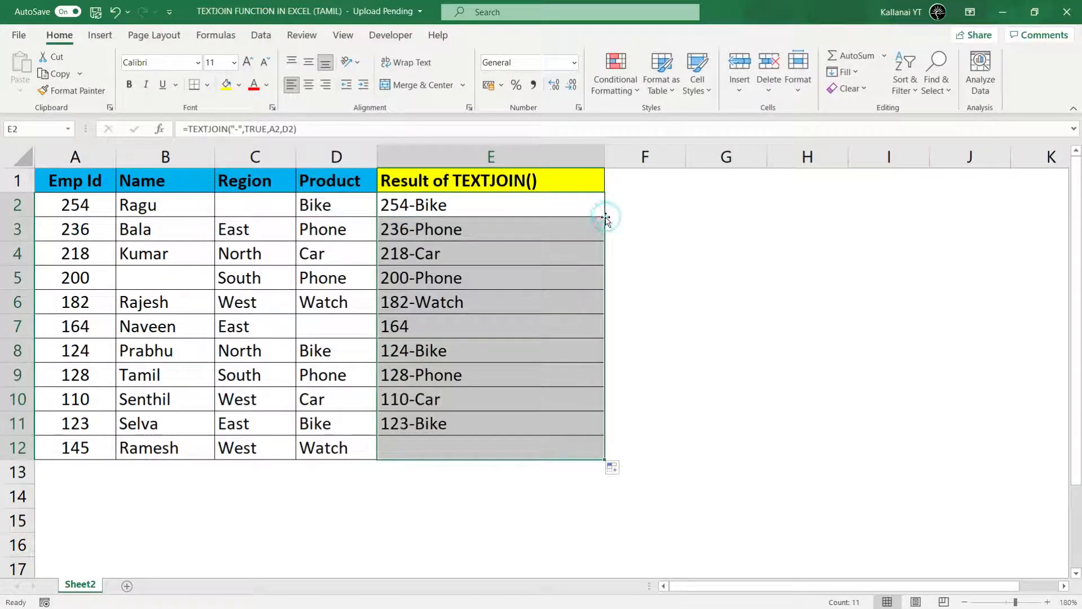
- Check the hyphen-joined results in column E, comparing row 7 and its empty product with the other rows
{"action": "left_click", "coordinate": [465, 388]}
{"action": "left_click", "coordinate": [15, 326]}
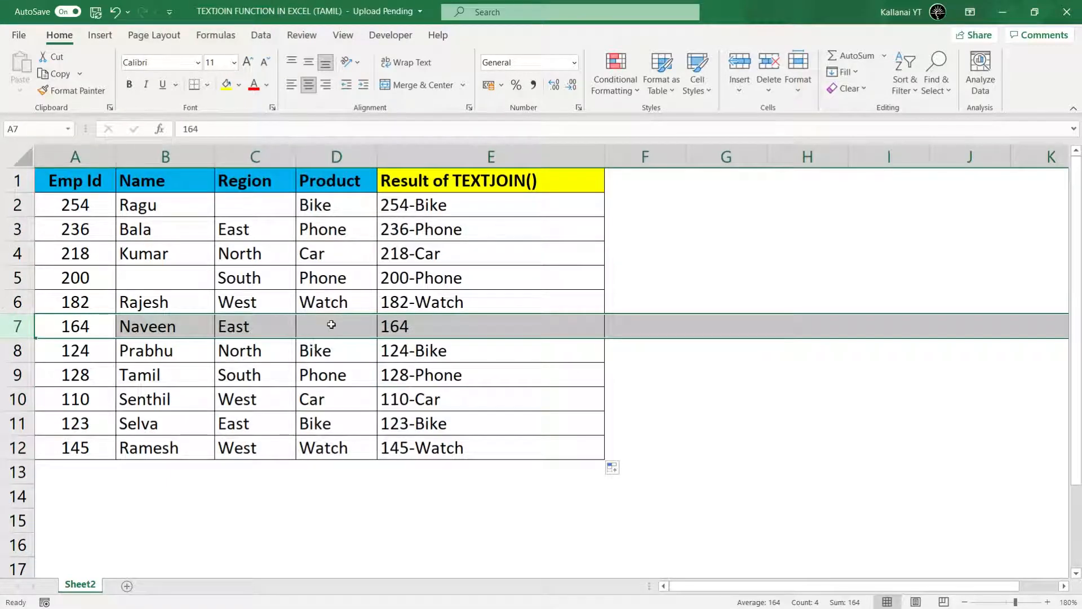
{"action": "left_click", "coordinate": [407, 321]}
{"action": "left_click", "coordinate": [425, 352]}
{"action": "left_click", "coordinate": [427, 254]}
{"action": "left_click", "coordinate": [427, 208]}
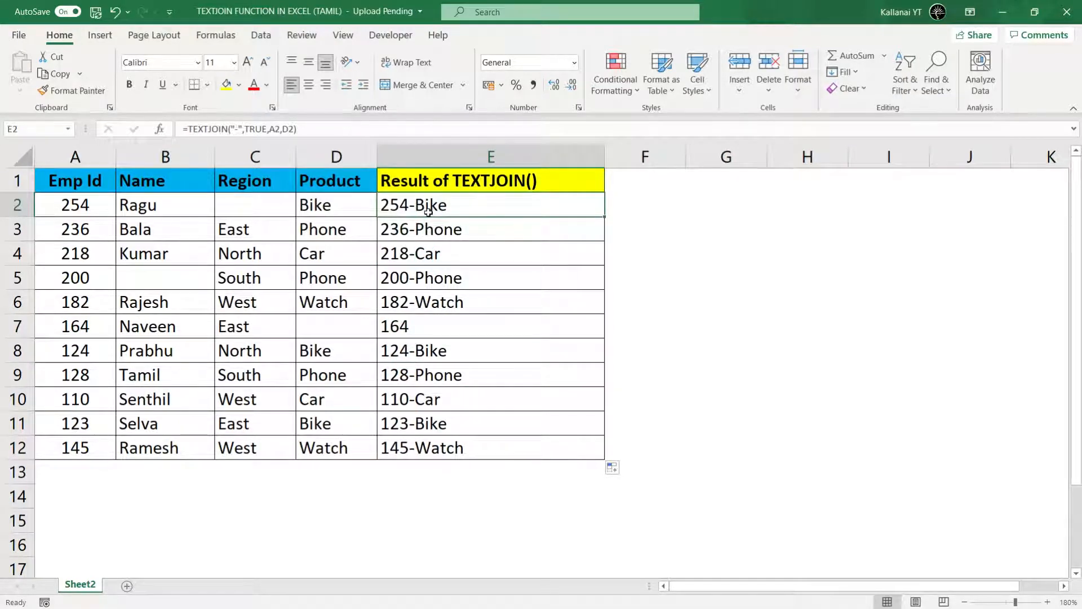
- Set ignore_empty to FALSE in the hyphen-delimited TEXTJOIN formula in E2 and fill it down through E12
{"action": "double_click", "coordinate": [426, 207]}
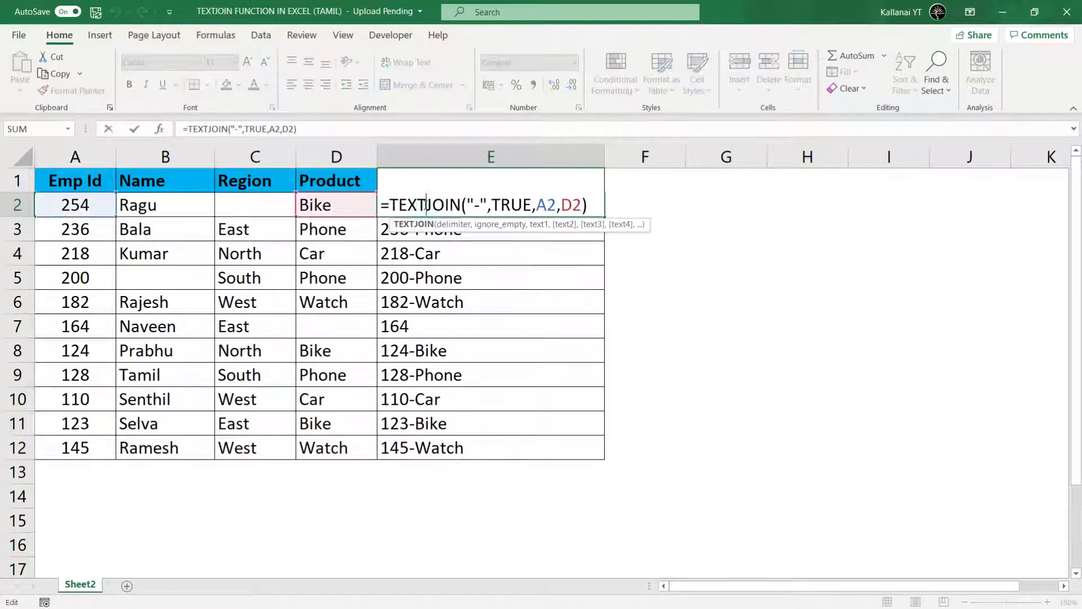
{"action": "double_click", "coordinate": [527, 204]}
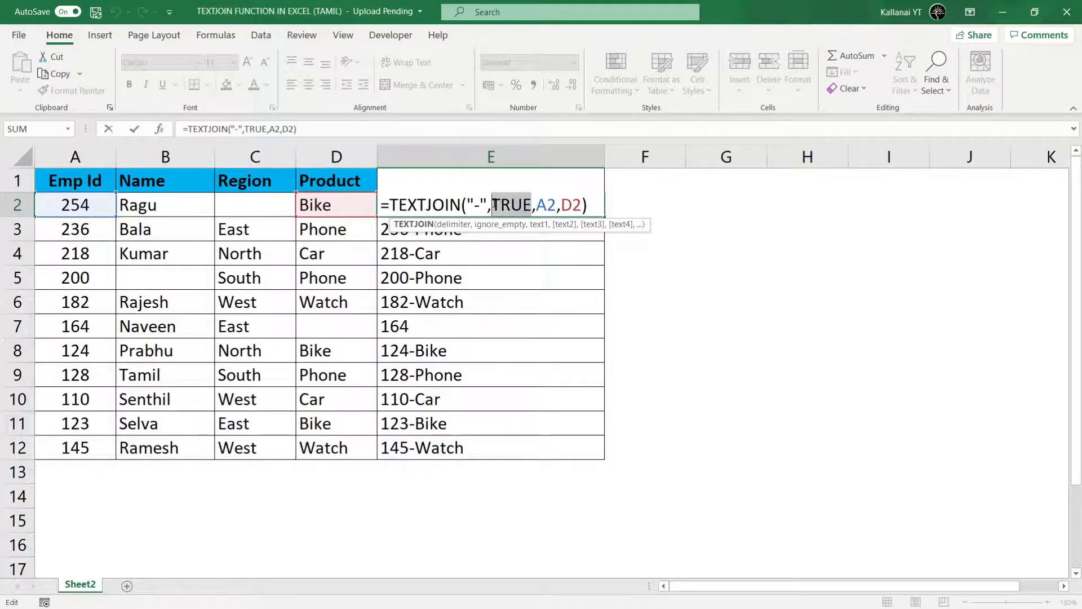
{"action": "type", "text": "fa"}
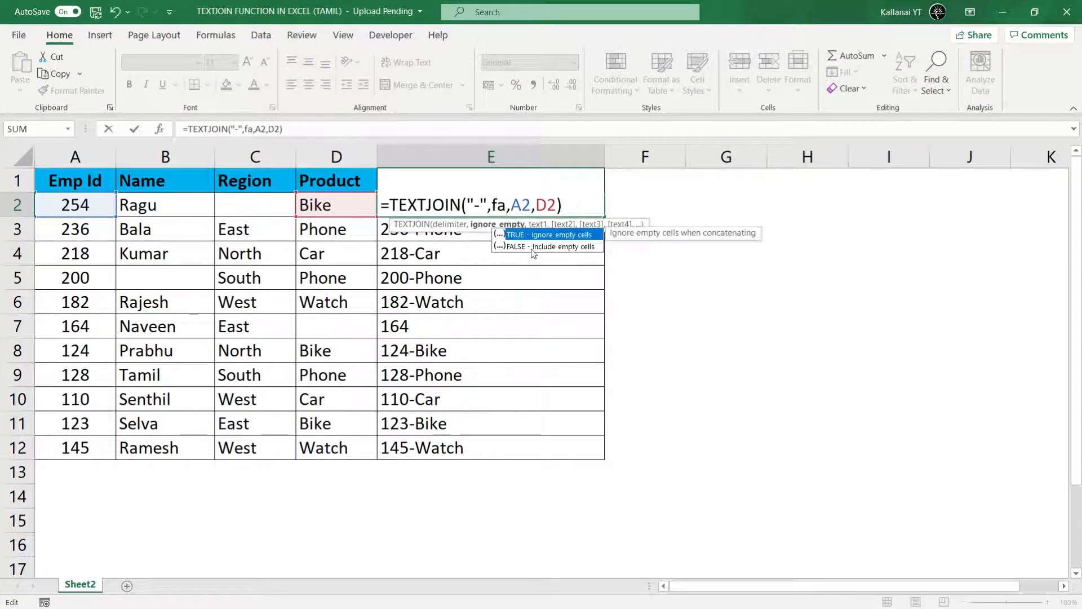
{"action": "double_click", "coordinate": [530, 245]}
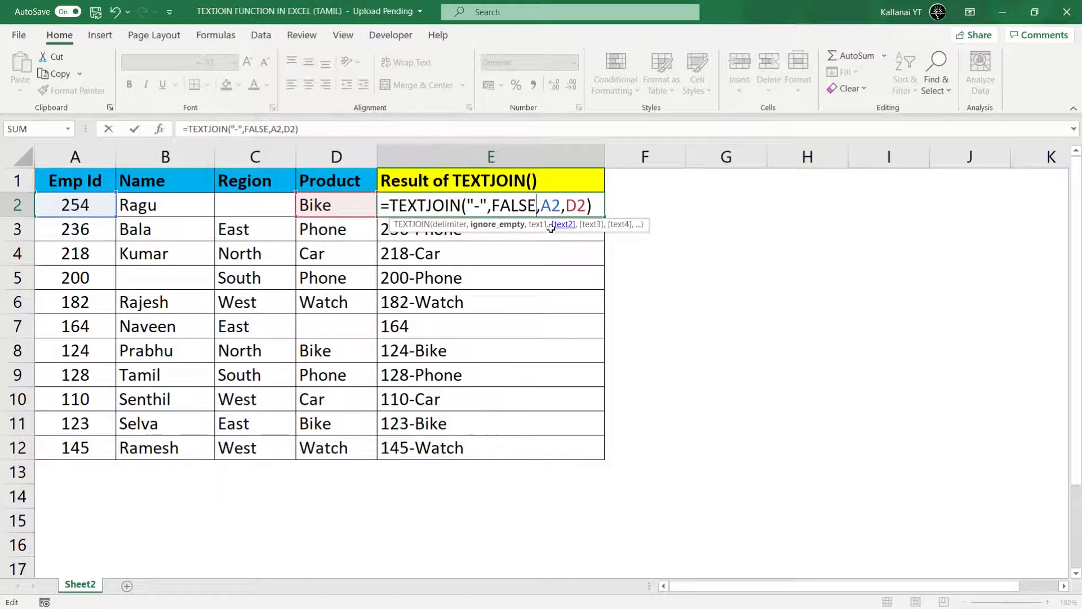
{"action": "key", "text": "Return"}
{"action": "left_click", "coordinate": [573, 211]}
{"action": "double_click", "coordinate": [604, 216]}
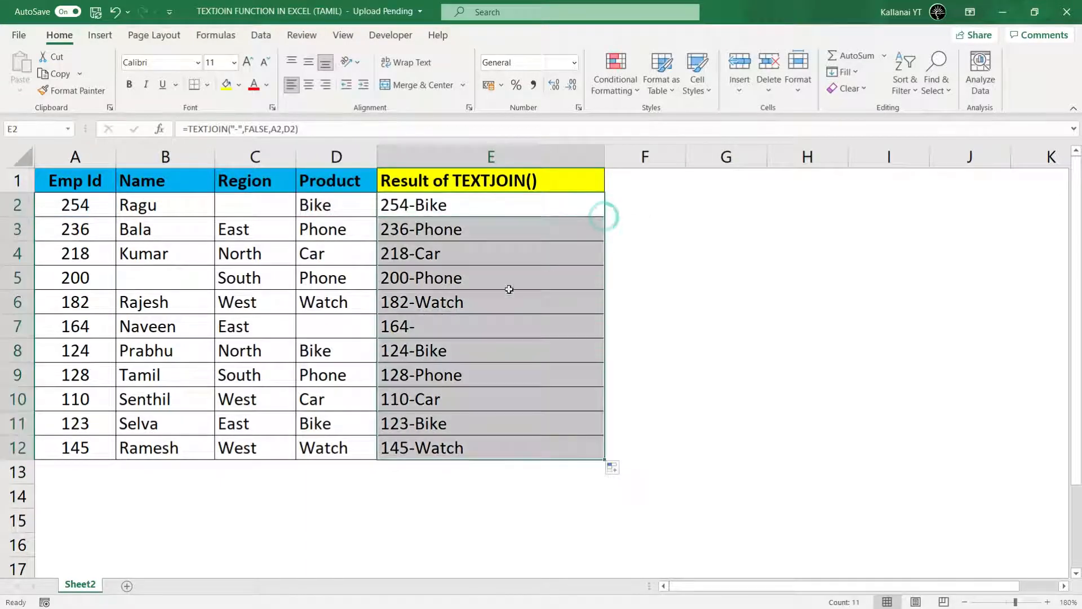
- Compare the joined text in E7 with the empty product cell D7
{"action": "left_click", "coordinate": [417, 326]}
{"action": "left_click", "coordinate": [325, 331]}
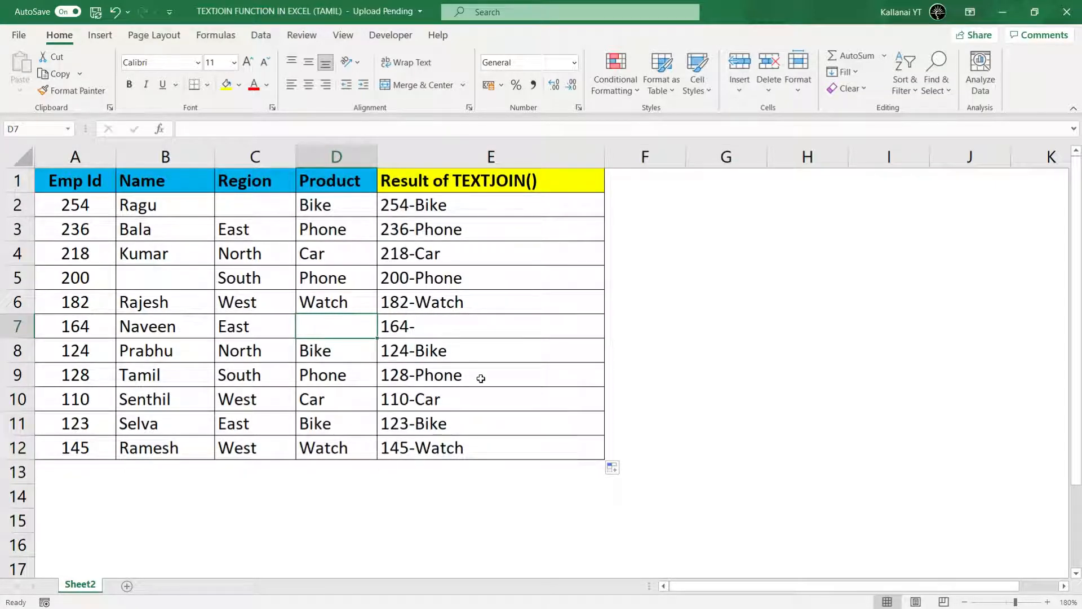
{"action": "left_click", "coordinate": [410, 329]}
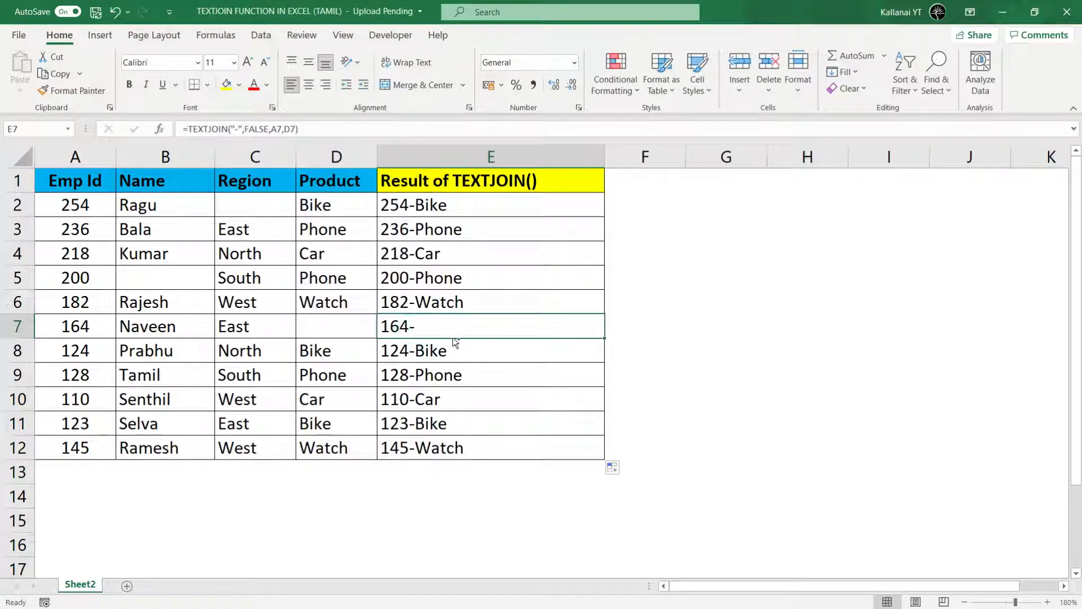
- Undo the fill-down and the change of ignore_empty to FALSE in the column E formulas
{"action": "key", "text": "ctrl+z"}
{"action": "key", "text": "ctrl+z"}
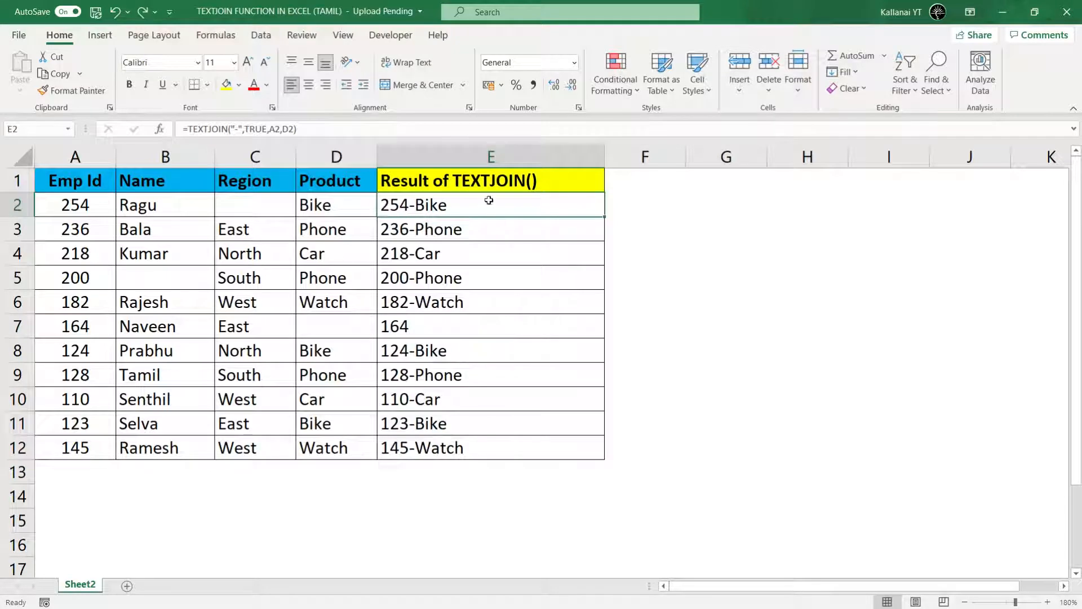
{"action": "left_click", "coordinate": [482, 237]}
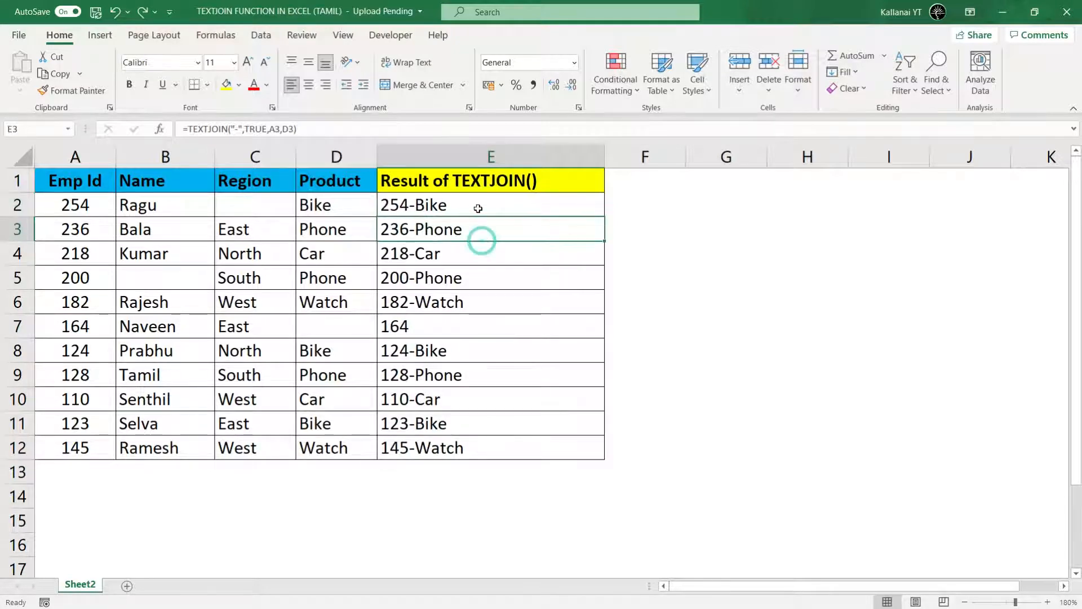
{"action": "left_click", "coordinate": [476, 205]}
{"action": "left_click", "coordinate": [493, 248]}
{"action": "left_click", "coordinate": [659, 206]}
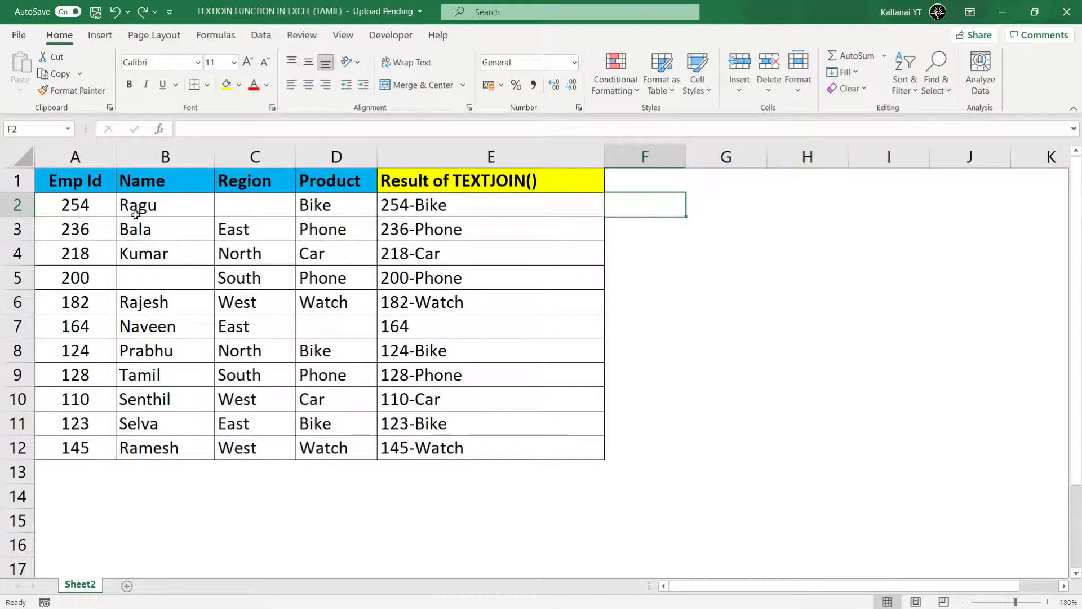
{"action": "left_click_drag", "start_coordinate": [76, 204], "coordinate": [332, 205]}
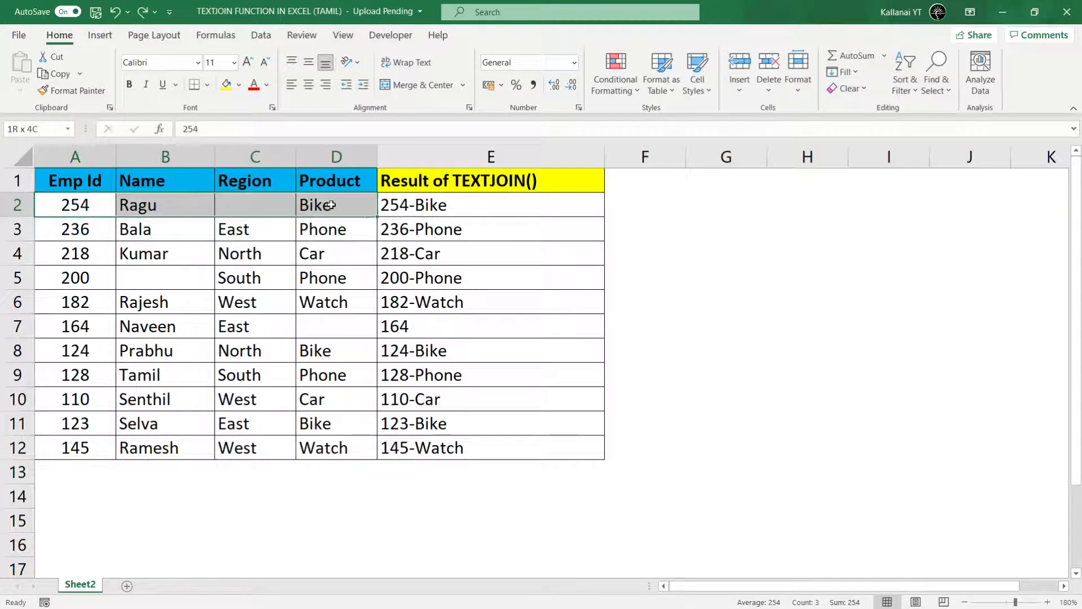
{"action": "left_click", "coordinate": [676, 208]}
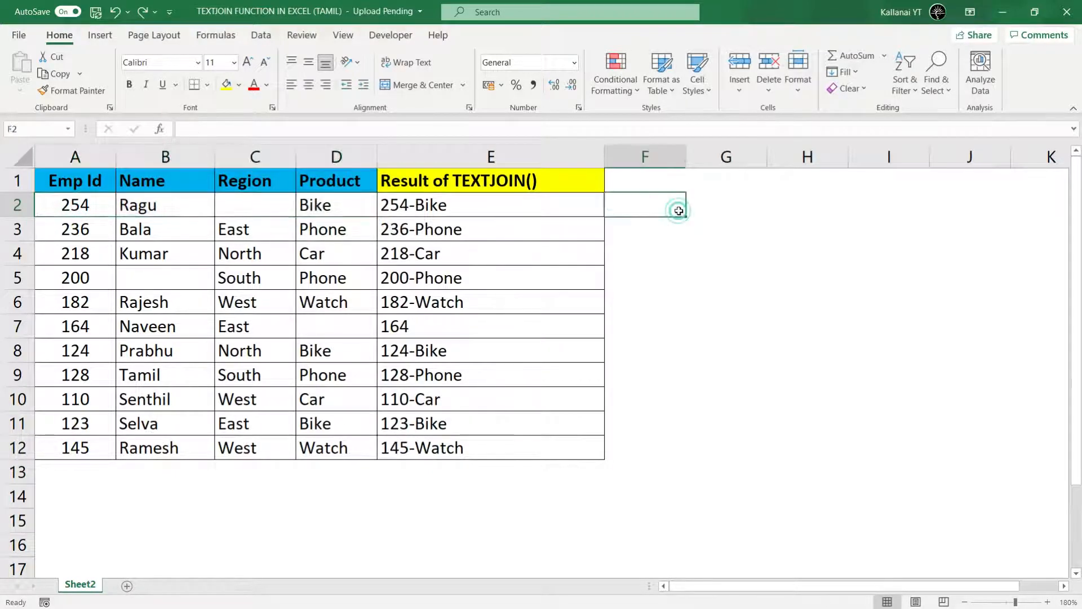
- In G2, enter a TEXTJOIN formula joining the names in B2:B12 with ", " as delimiter and ignore_empty set to TRUE
{"action": "left_click", "coordinate": [719, 206]}
{"action": "type", "text": "=te"}
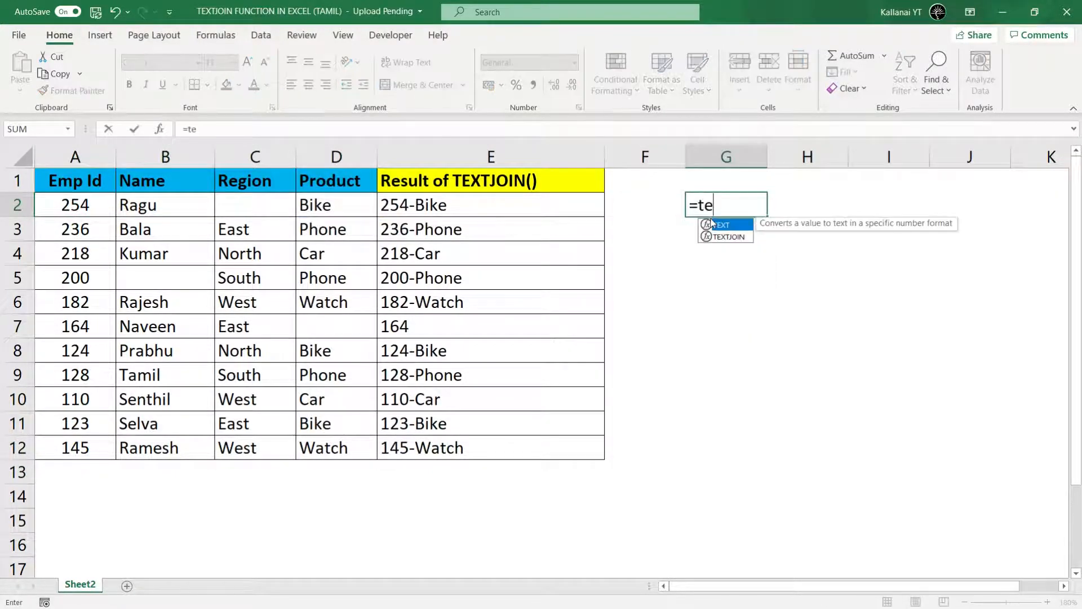
{"action": "type", "text": "xtjoi"}
{"action": "key", "text": "Tab"}
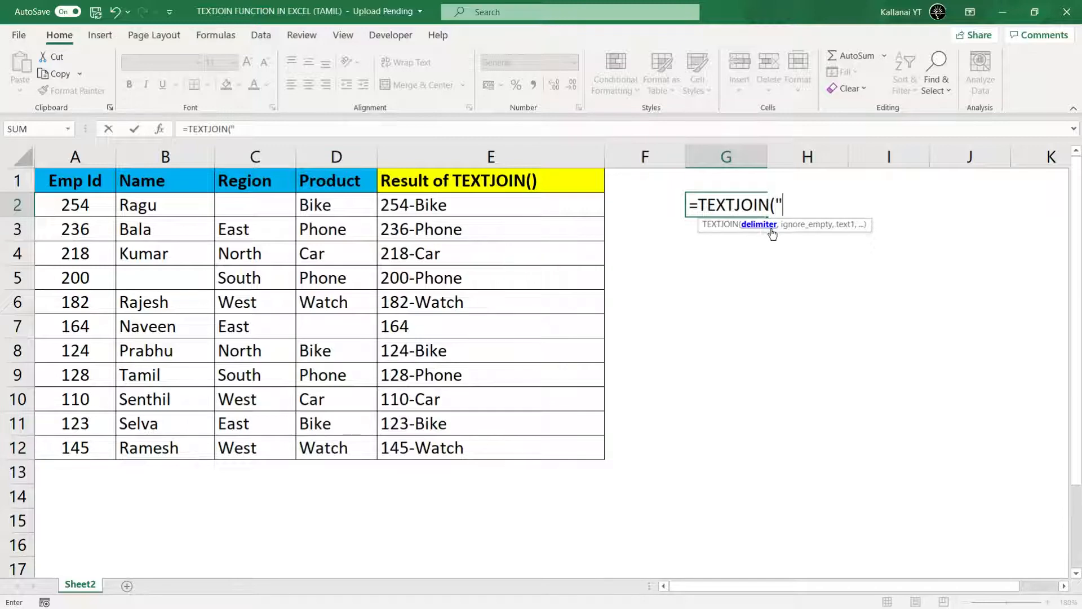
{"action": "type", "text": "\", \","}
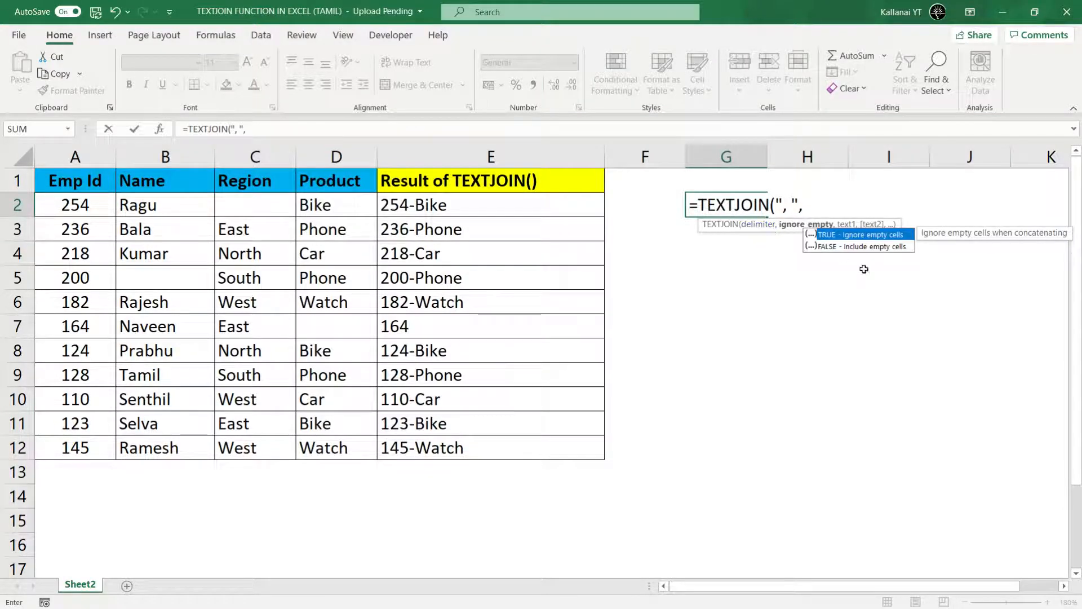
{"action": "left_click", "coordinate": [852, 238]}
{"action": "double_click", "coordinate": [852, 235]}
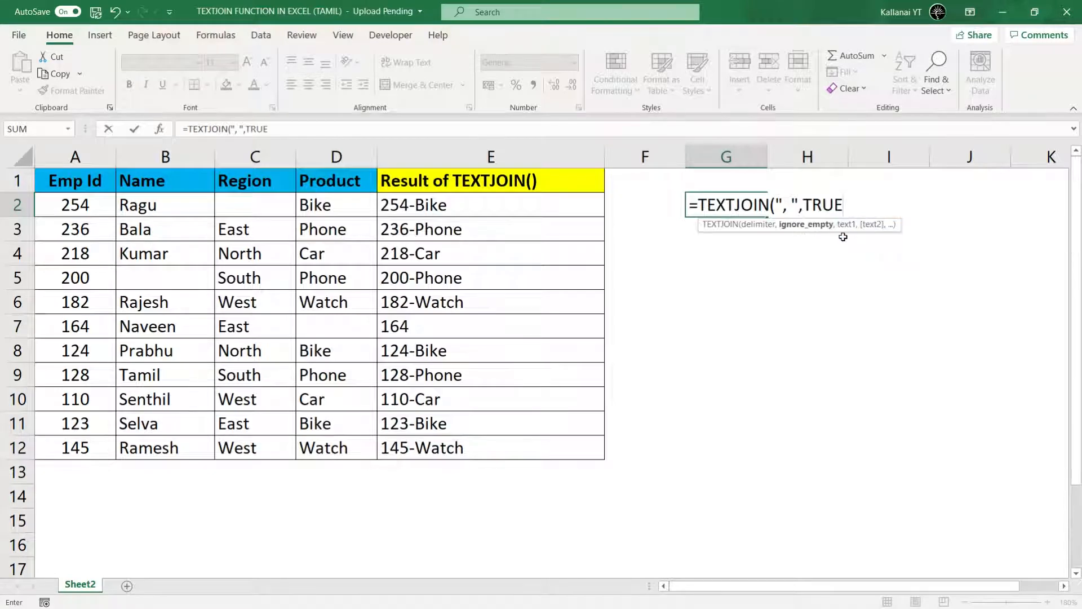
{"action": "type", "text": ","}
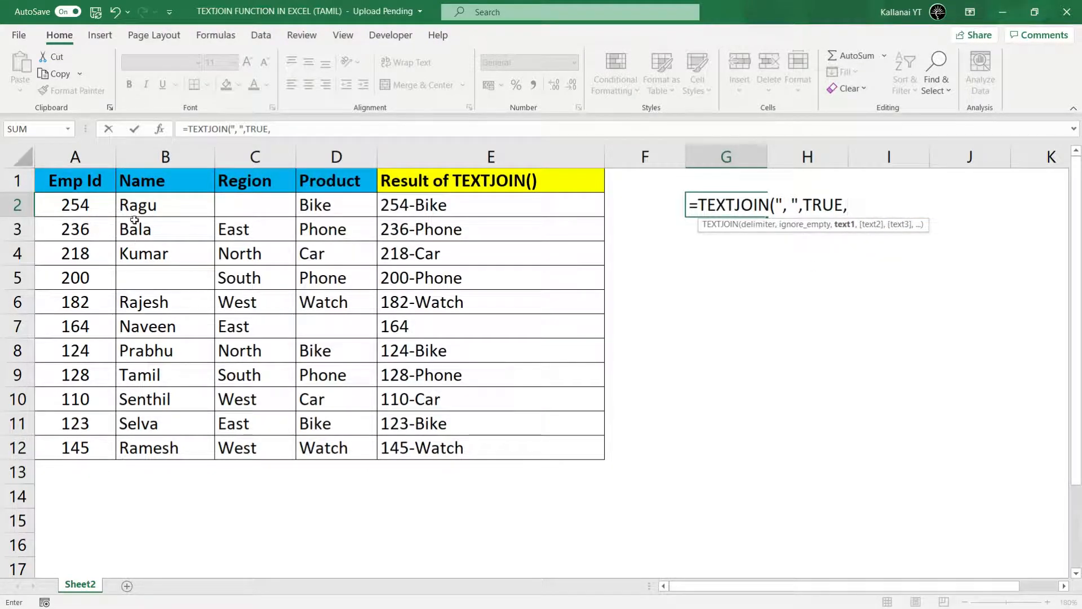
{"action": "left_click_drag", "start_coordinate": [135, 204], "coordinate": [149, 443]}
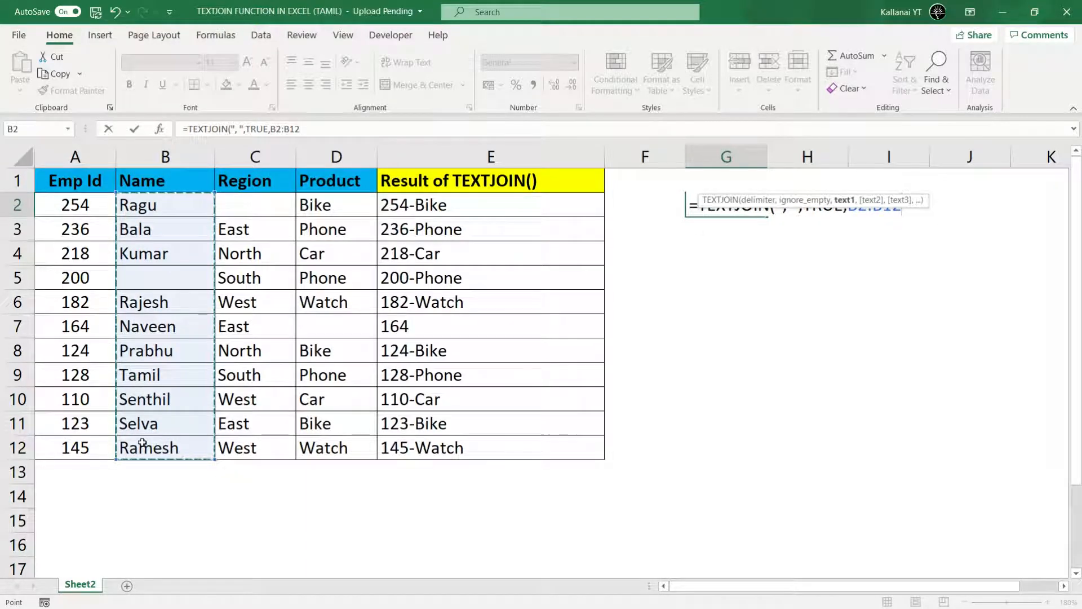
{"action": "type", "text": ")"}
{"action": "key", "text": "Return"}
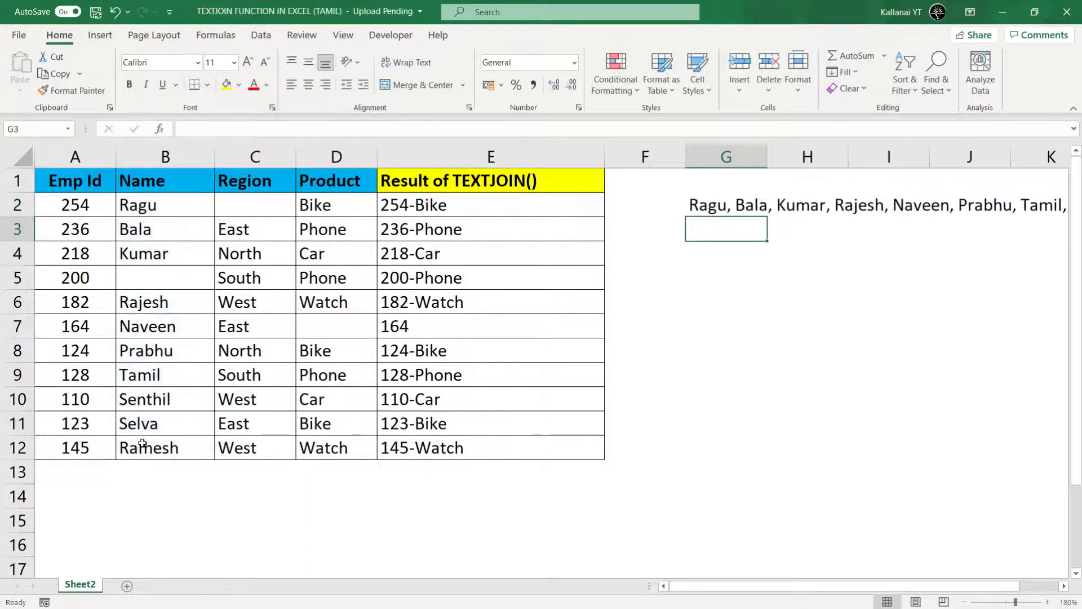
- Examine the full joined list from G2, the source Name column and the hyphen-delimited formula in E2
{"action": "left_click", "coordinate": [1066, 586]}
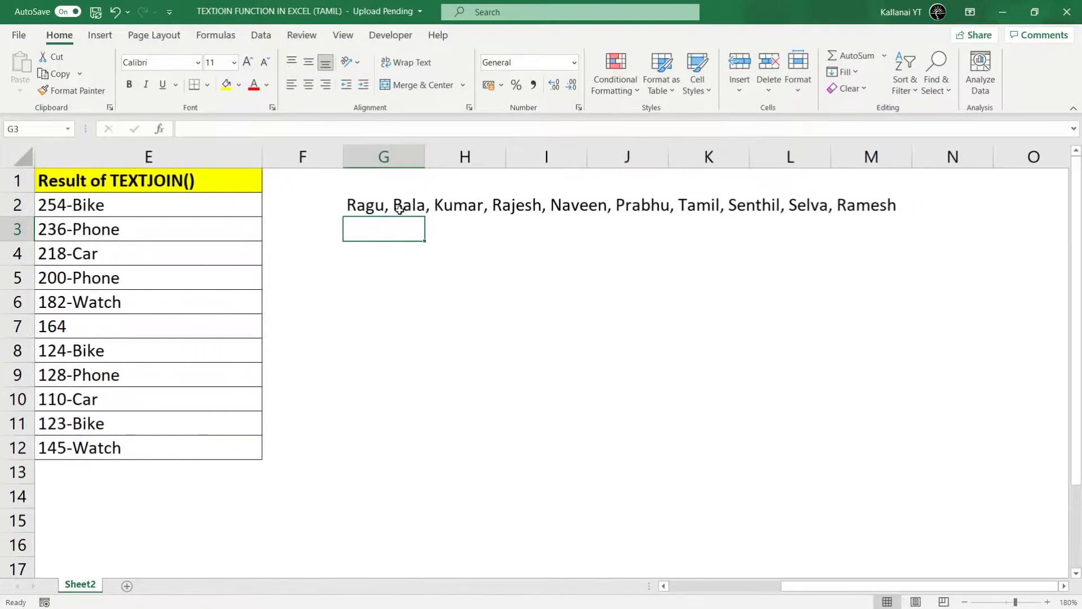
{"action": "left_click", "coordinate": [399, 208]}
{"action": "left_click", "coordinate": [373, 232]}
{"action": "key", "text": "Left"}
{"action": "key", "text": "Left"}
{"action": "key", "text": "Left"}
{"action": "key", "text": "Left"}
{"action": "key", "text": "Left"}
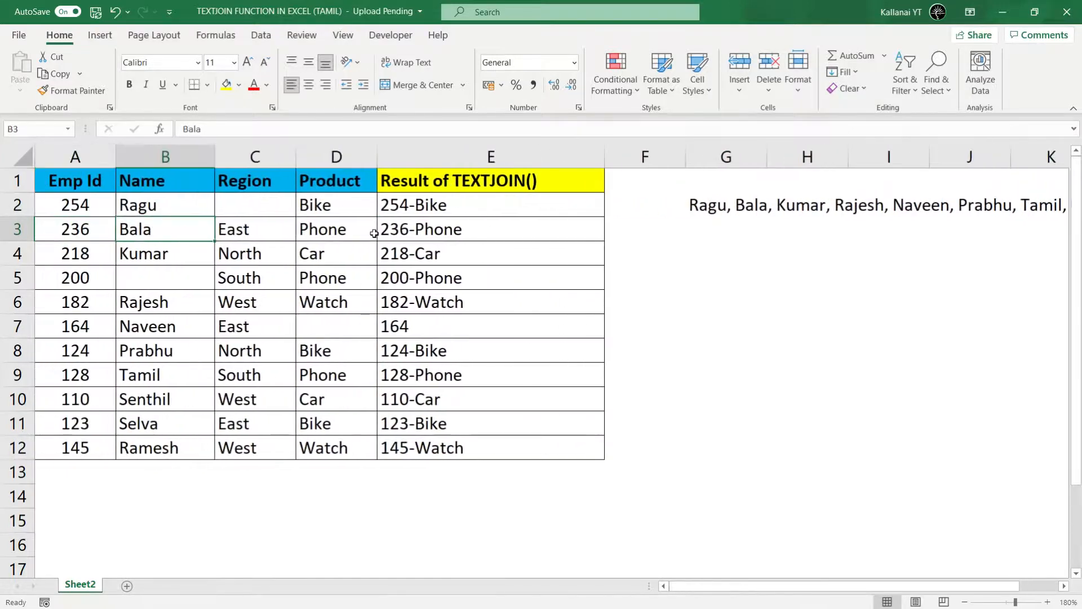
{"action": "key", "text": "Right"}
{"action": "key", "text": "Right"}
{"action": "key", "text": "Right"}
{"action": "key", "text": "Right"}
{"action": "key", "text": "Left"}
{"action": "key", "text": "Up"}
{"action": "key", "text": "Up"}
{"action": "key", "text": "Down"}
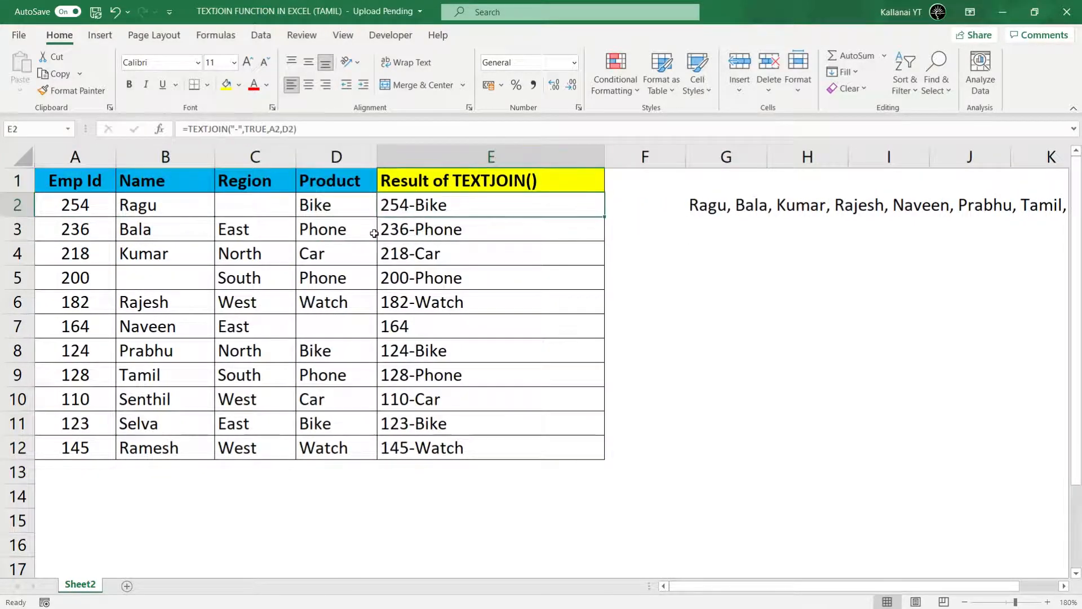
- Enter a FORMULATEXT formula in G7 that refers to E2
{"action": "key", "text": "Right"}
{"action": "key", "text": "Down"}
{"action": "key", "text": "Down"}
{"action": "key", "text": "Down"}
{"action": "key", "text": "Down"}
{"action": "key", "text": "Down"}
{"action": "key", "text": "Right"}
{"action": "type", "text": "=f"}
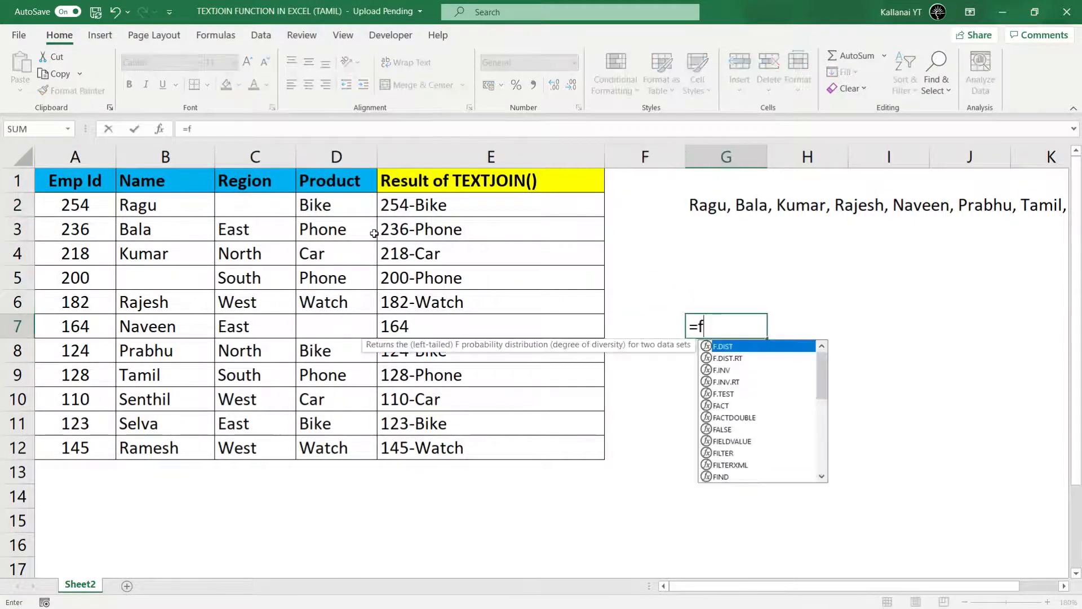
{"action": "type", "text": "r"}
{"action": "key", "text": "BackSpace"}
{"action": "type", "text": "orm"}
{"action": "key", "text": "Tab"}
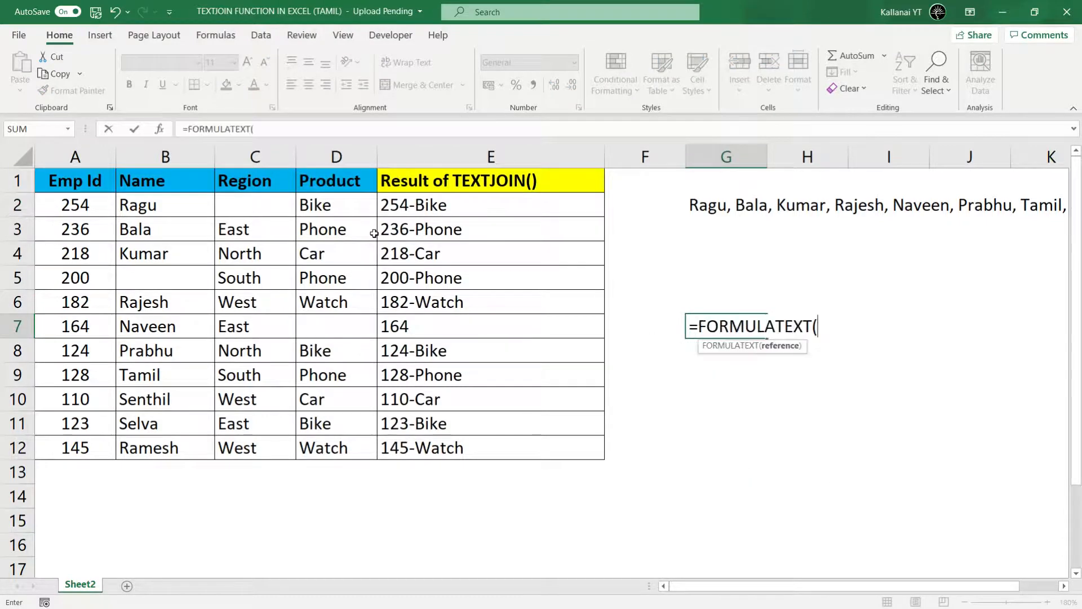
{"action": "left_click", "coordinate": [423, 204]}
{"action": "key", "text": "Return"}
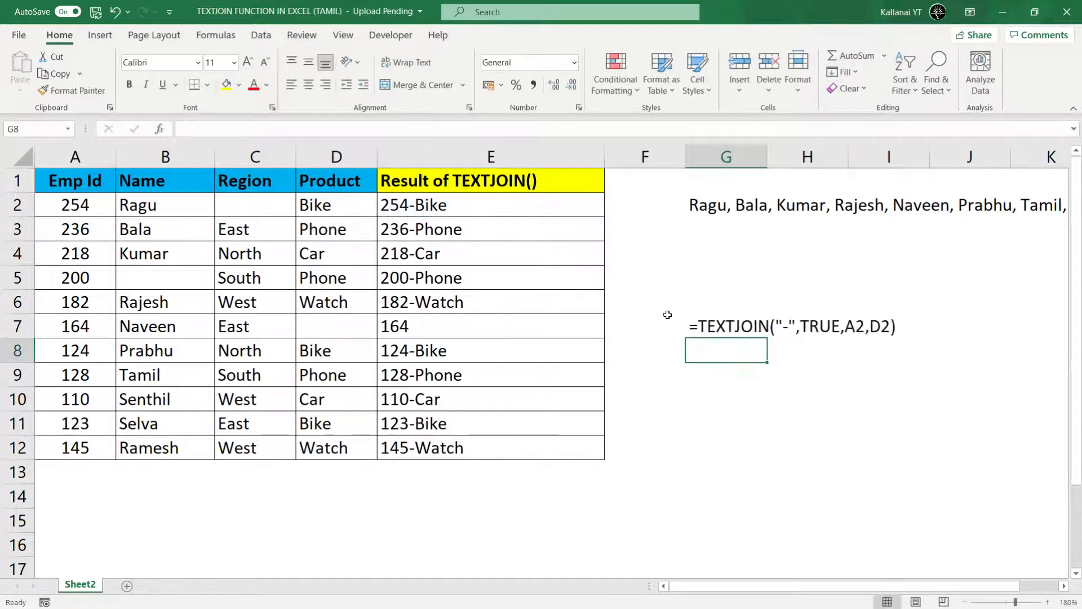
- Replace the FORMULATEXT formula in G7 with its static value using Paste Special Values
{"action": "left_click", "coordinate": [719, 333]}
{"action": "key", "text": "ctrl+c"}
{"action": "key", "text": "ctrl+alt+v"}
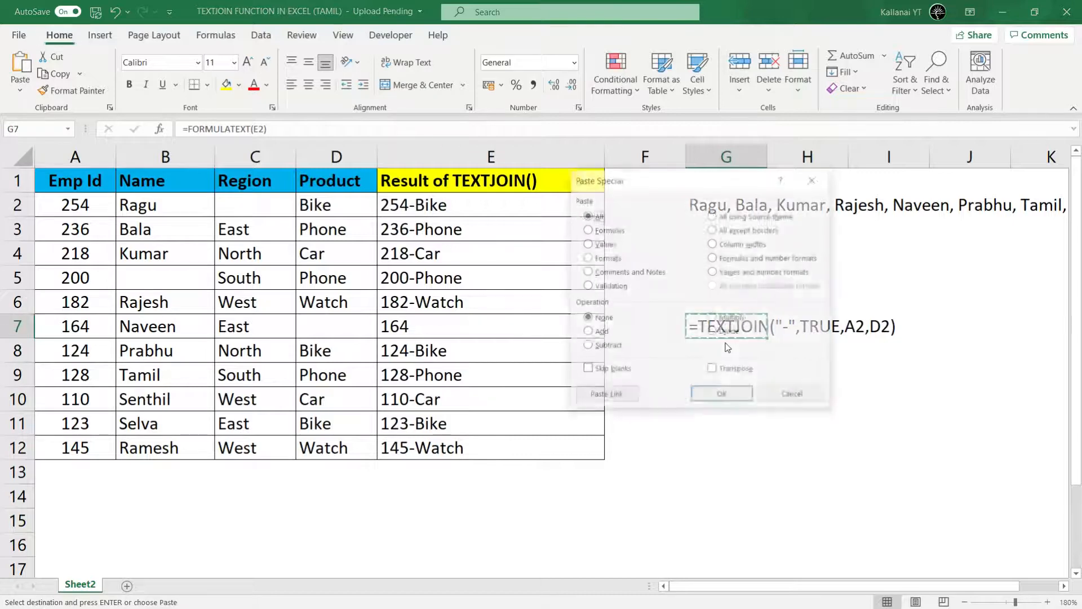
{"action": "key", "text": "v"}
{"action": "key", "text": "Return"}
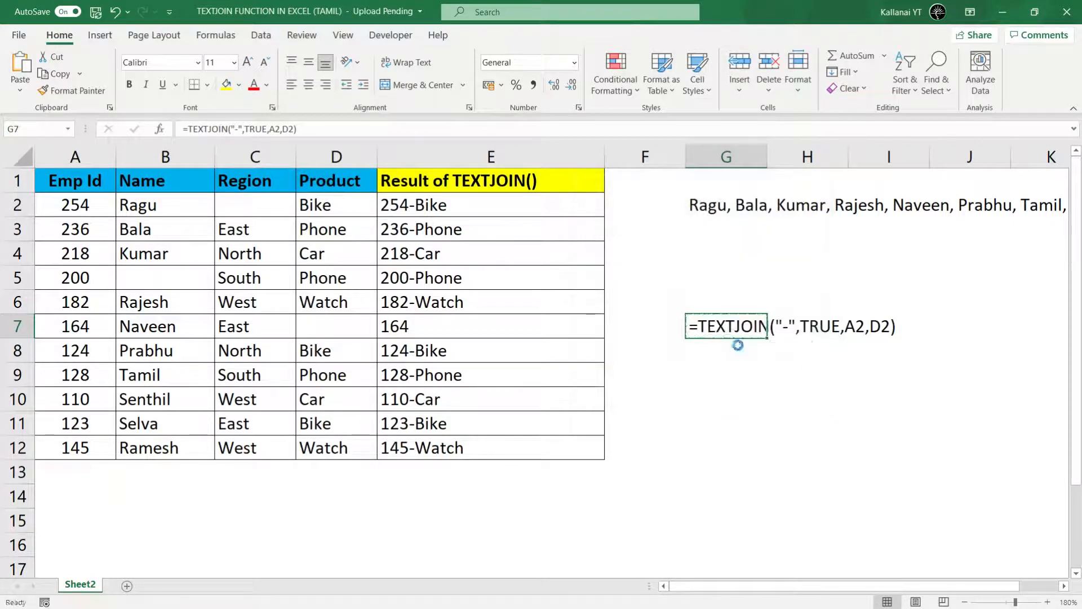
- Format the formula text in G7 as bold with a red font colour
{"action": "key", "text": "ctrl+b"}
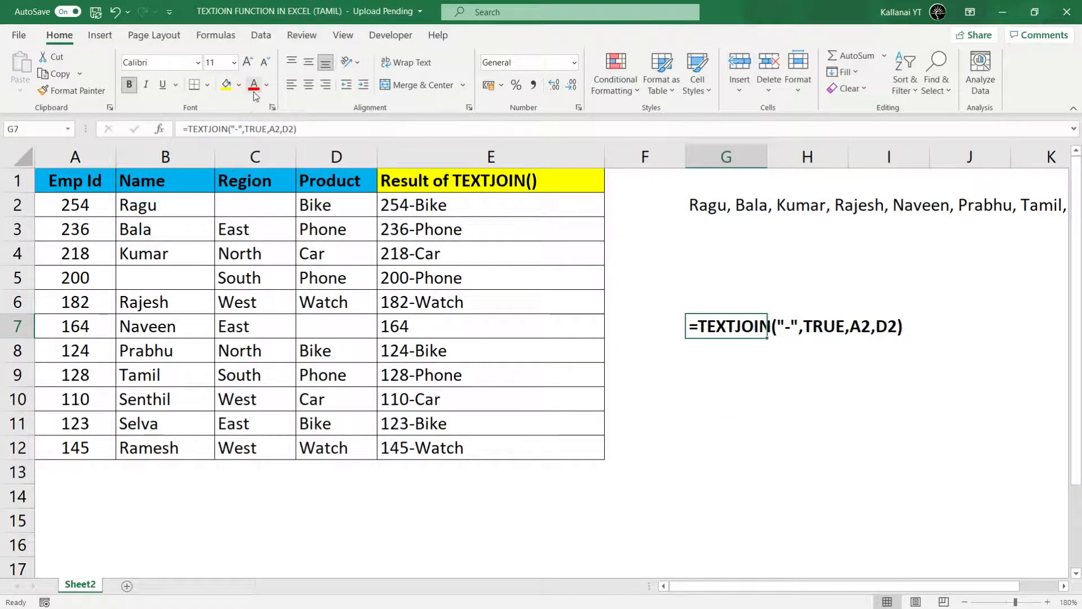
{"action": "left_click", "coordinate": [254, 84]}
{"action": "left_click", "coordinate": [733, 352]}
{"action": "left_click", "coordinate": [731, 330]}
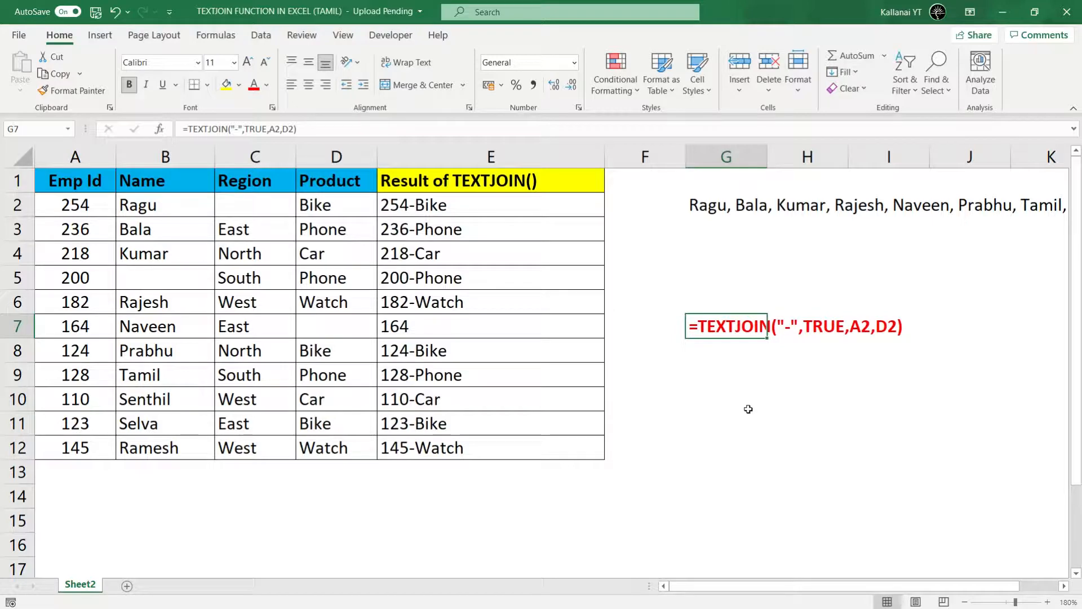
{"action": "left_click", "coordinate": [764, 371]}
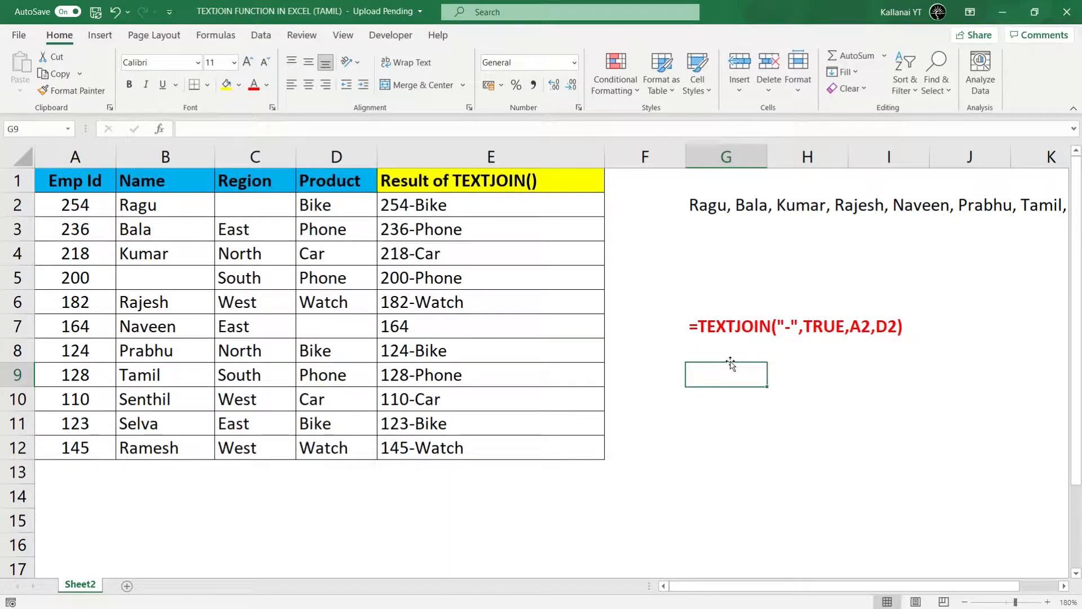
{"action": "left_click", "coordinate": [726, 469]}
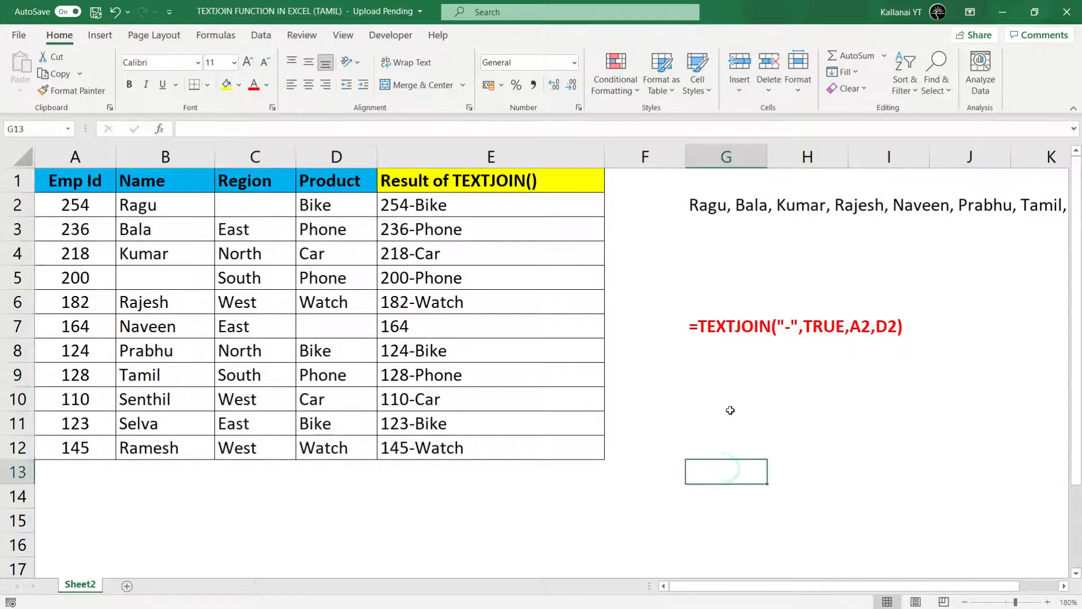
{"action": "left_click", "coordinate": [729, 410]}
{"action": "left_click", "coordinate": [728, 362]}
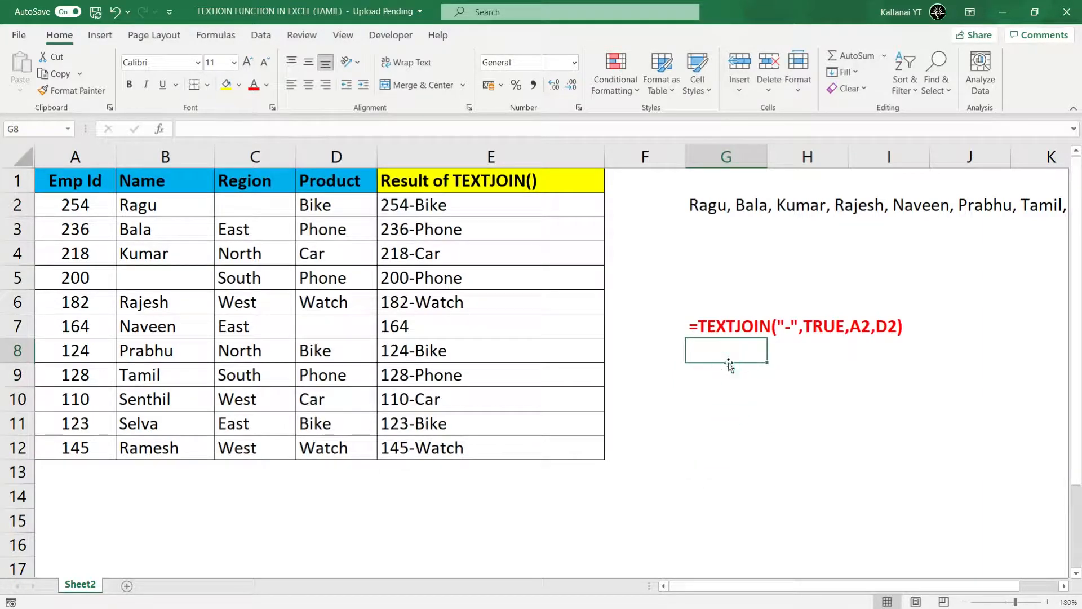
{"action": "left_click", "coordinate": [680, 418]}
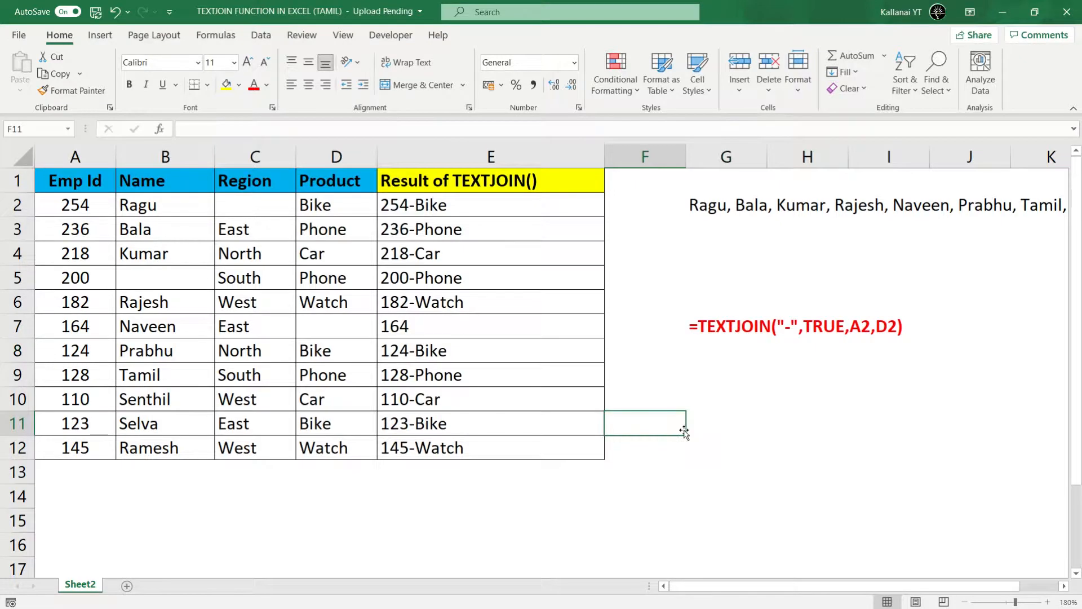
{"action": "left_click", "coordinate": [697, 399]}
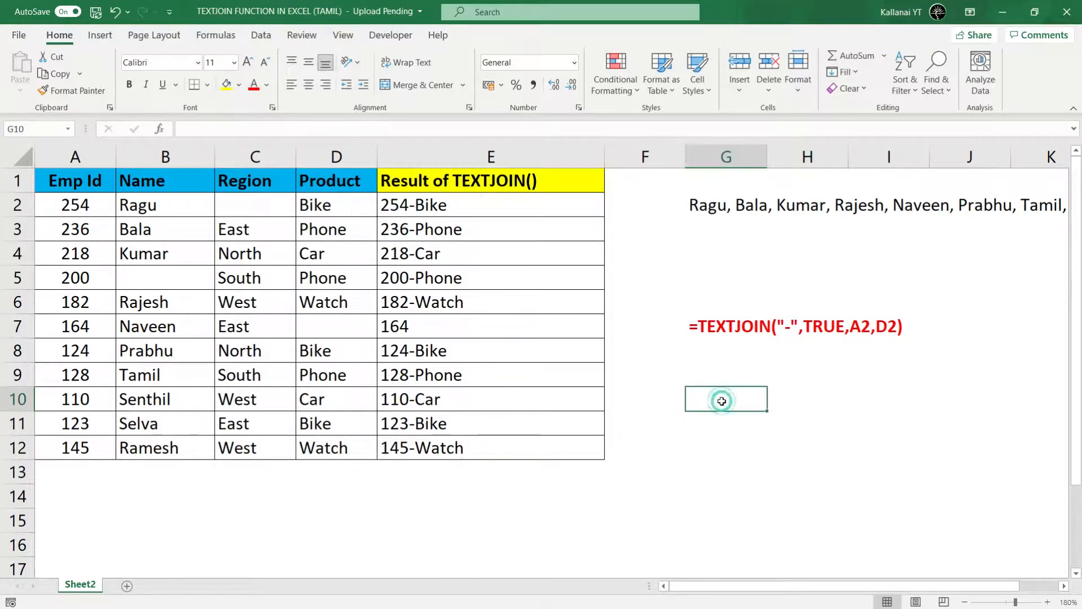
{"action": "left_click", "coordinate": [701, 440]}
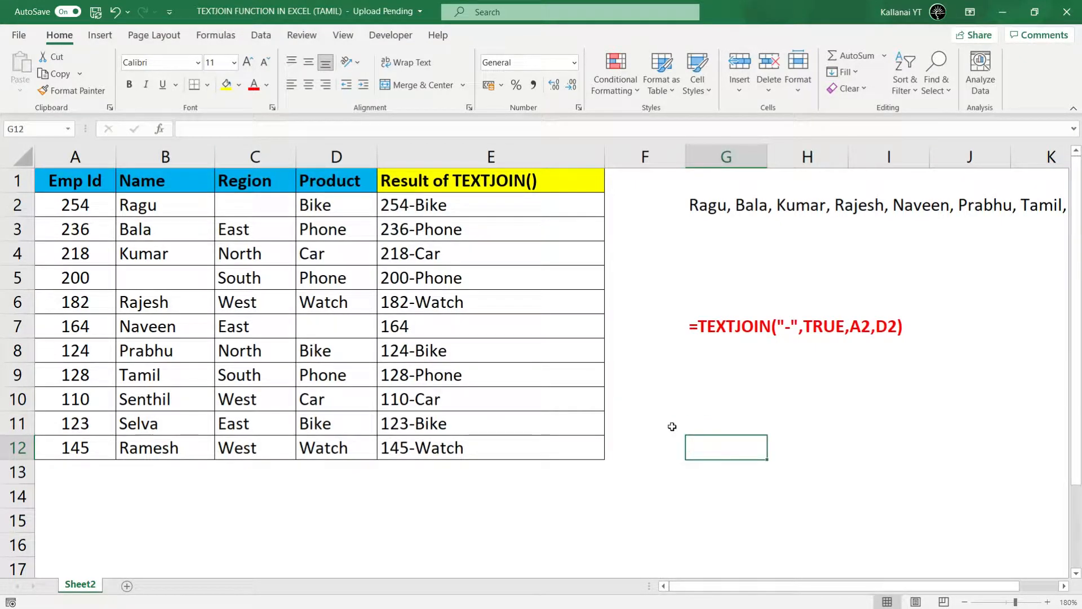